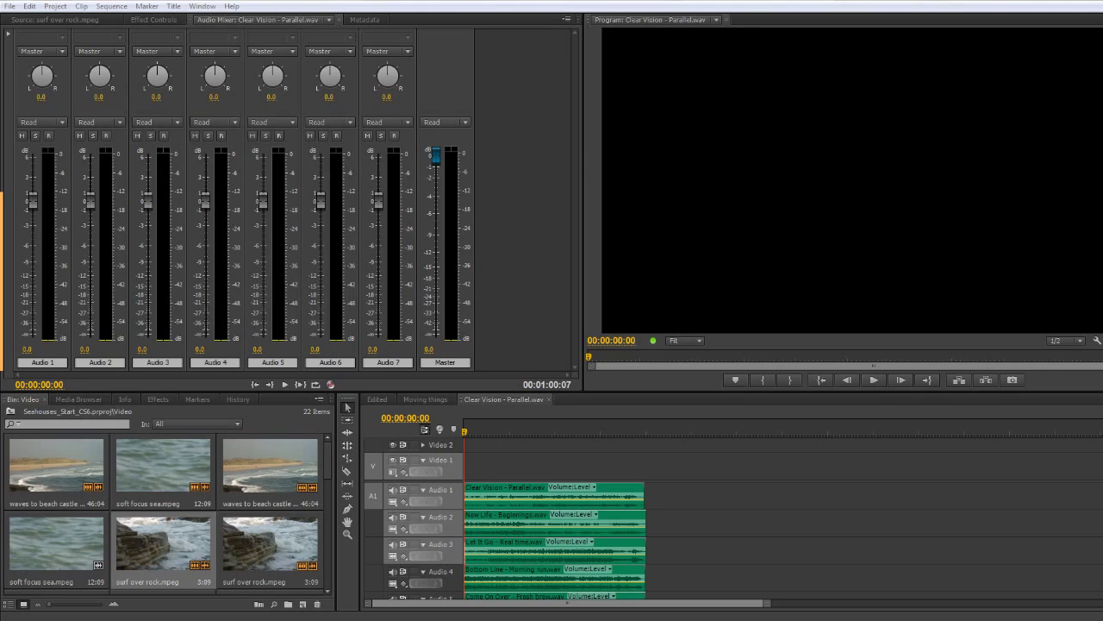
# Step: Collapse the video tracks so the timeline shows only audio tracks Audio 1–6
pyautogui.moveTo(454, 479); pyautogui.dragTo(451, 439)
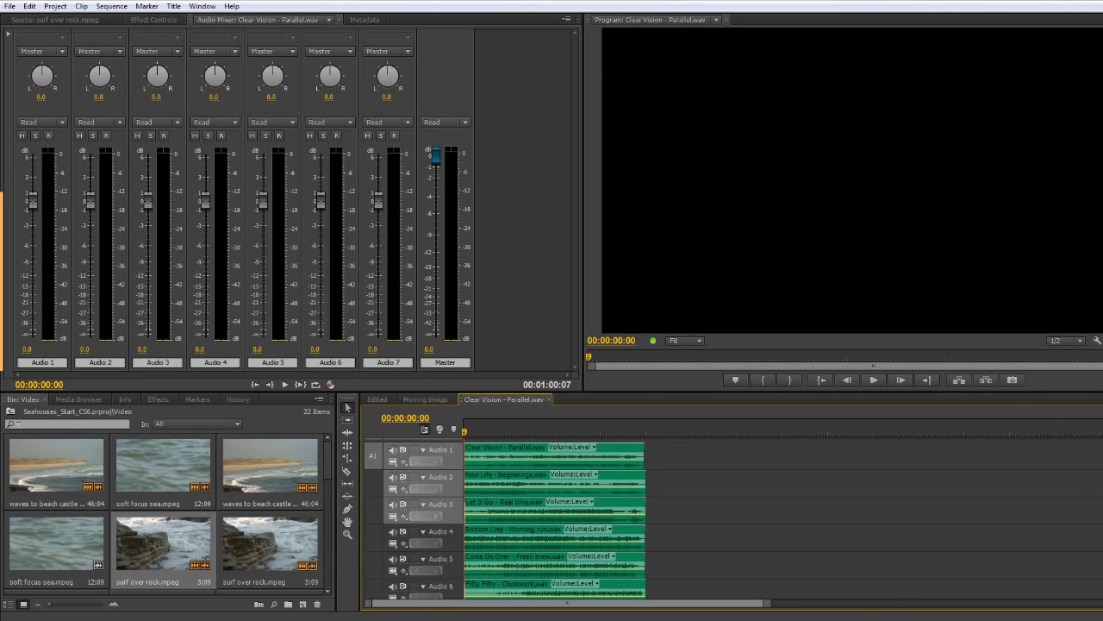
pyautogui.scroll(-3, 1101, 495)
pyautogui.scroll(3, 1101, 517)
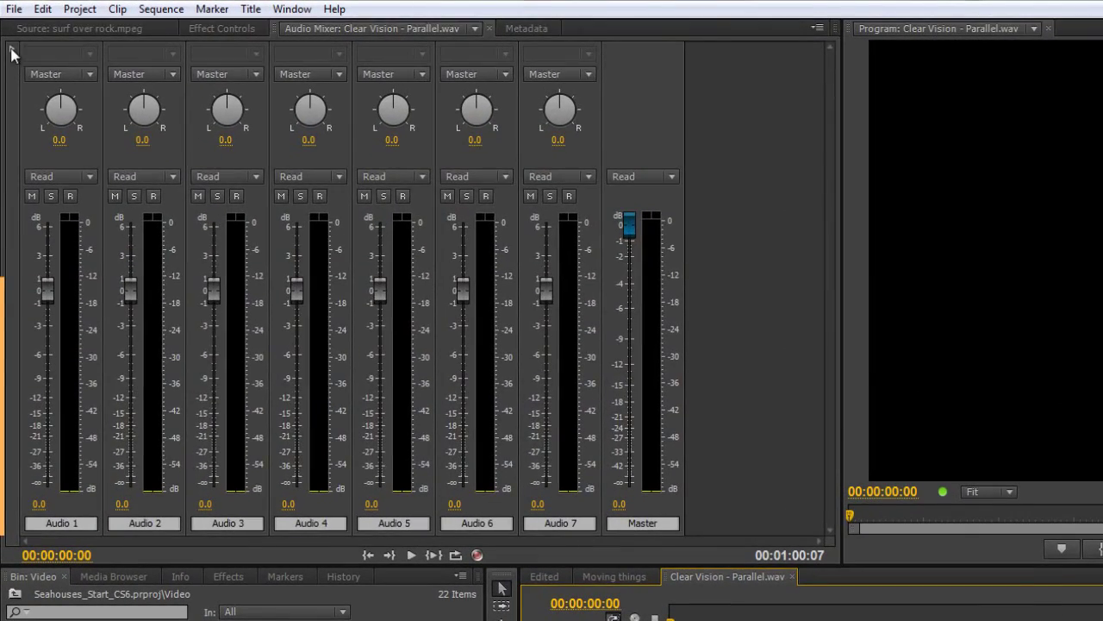
# Step: Add a Reverb effect to Audio 1's effect slot and apply its large hall preset
pyautogui.click(11, 50)
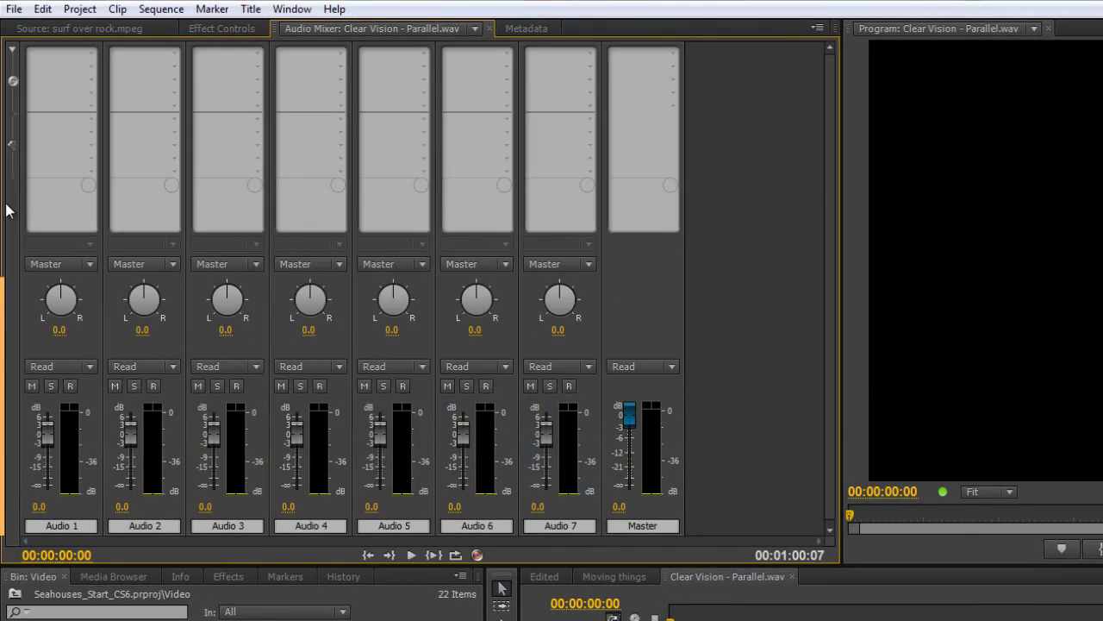
pyautogui.click(91, 54)
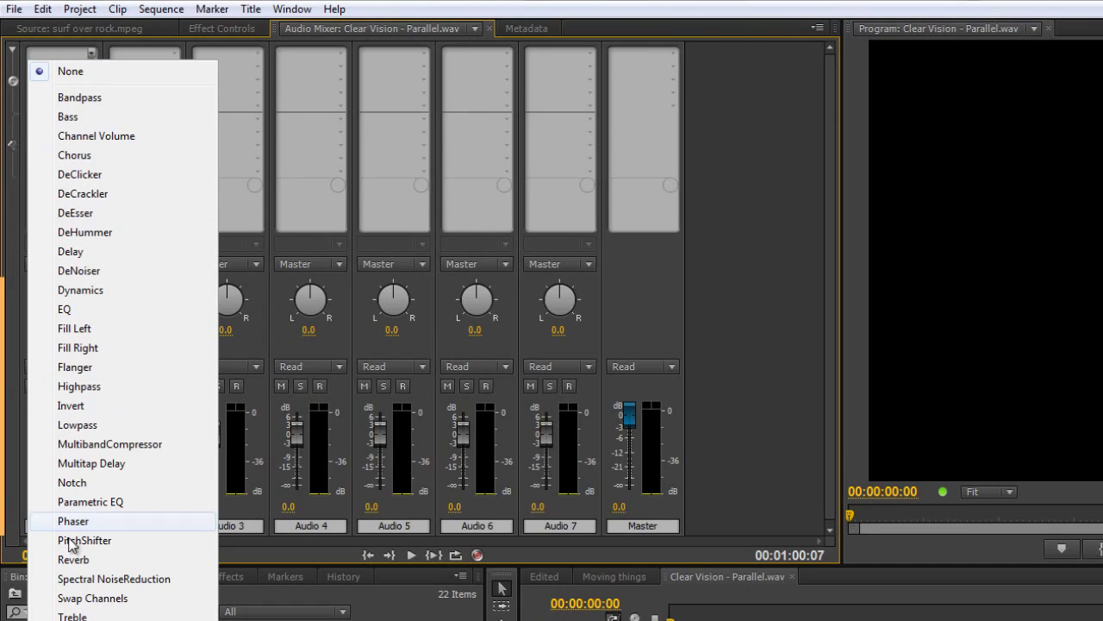
pyautogui.click(72, 561)
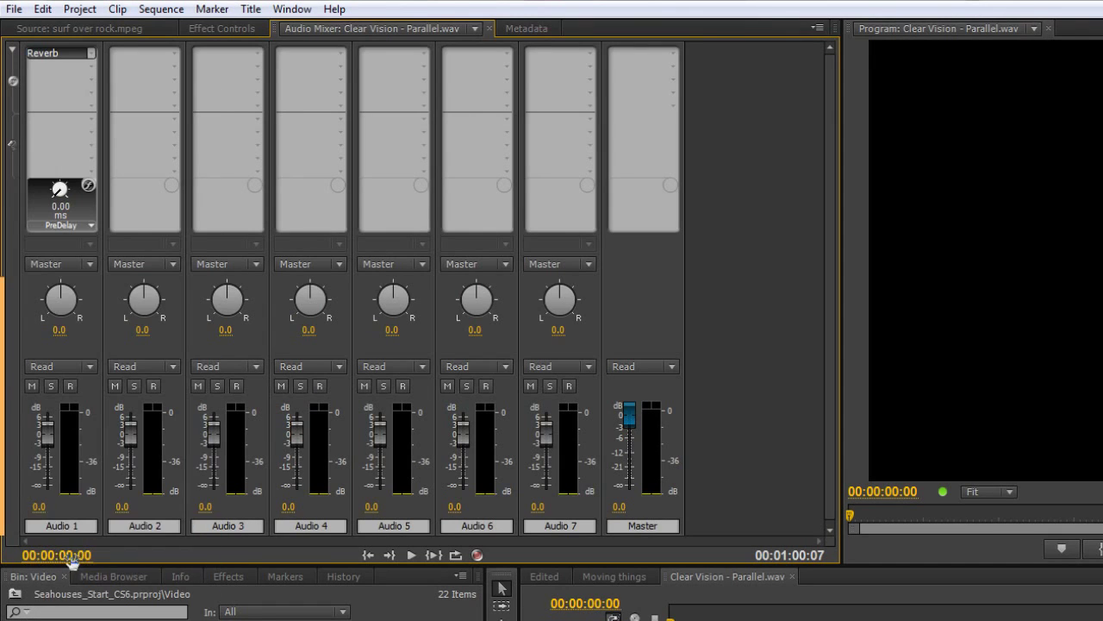
pyautogui.rightClick(49, 57)
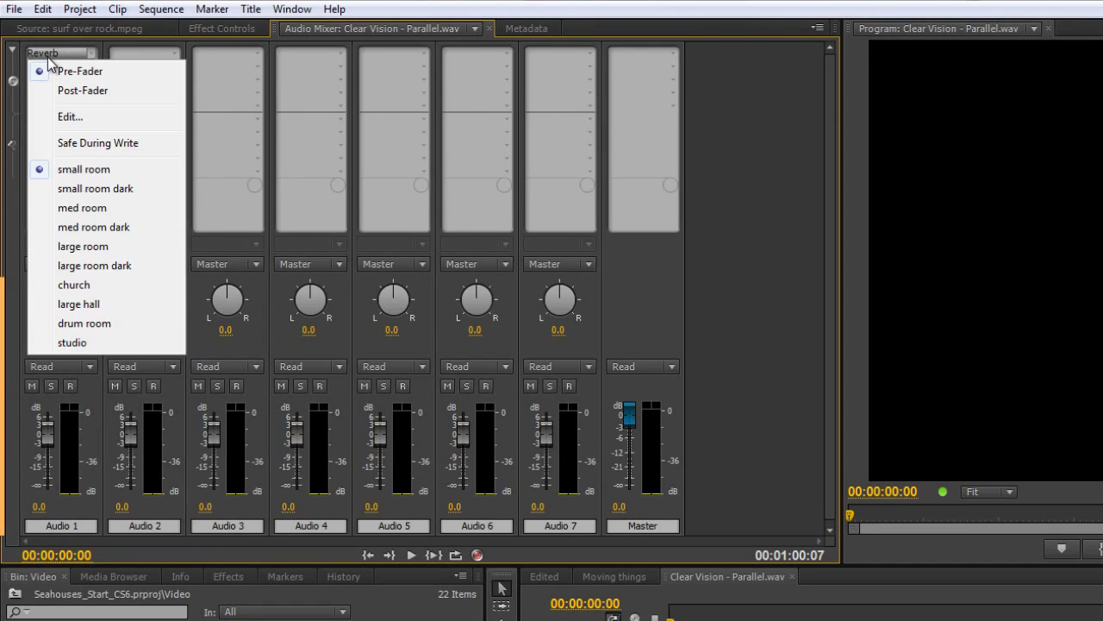
pyautogui.click(87, 304)
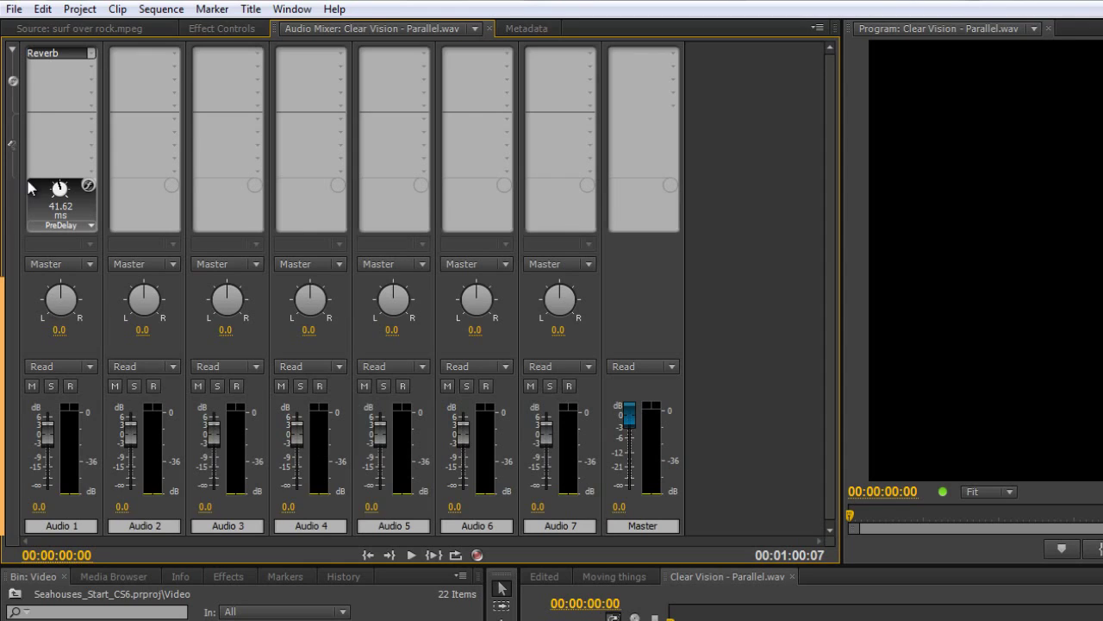
# Step: Edit Audio 1's Reverb to 10% Absorption and 57.12 ms Pre Delay, then close the editor
pyautogui.rightClick(54, 58)
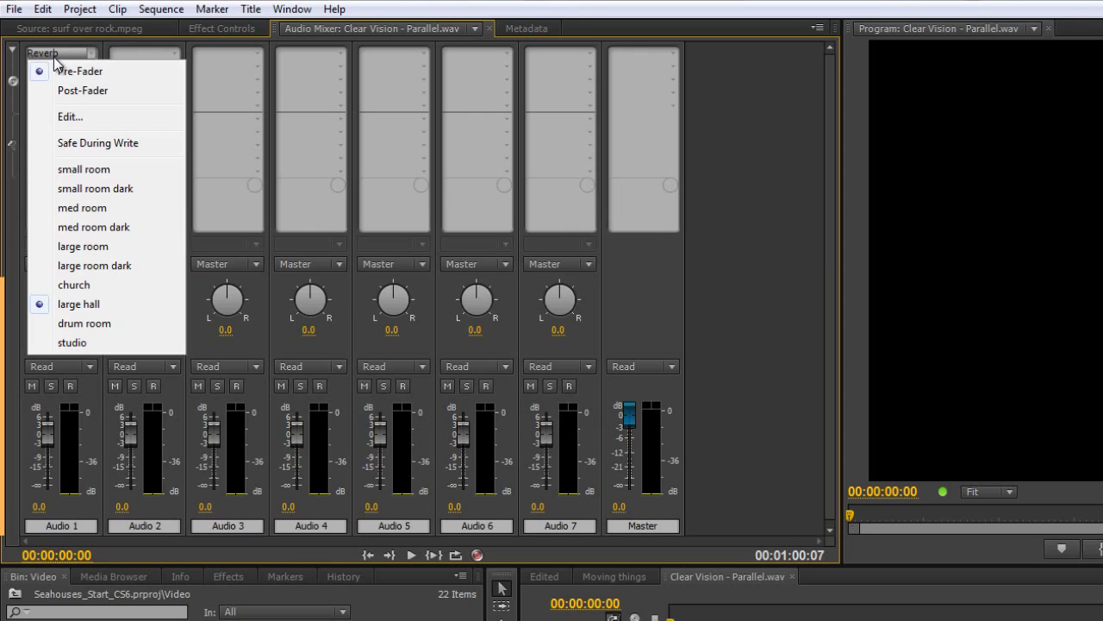
pyautogui.click(70, 119)
pyautogui.moveTo(166, 274); pyautogui.dragTo(144, 241)
pyautogui.moveTo(93, 266); pyautogui.dragTo(78, 239)
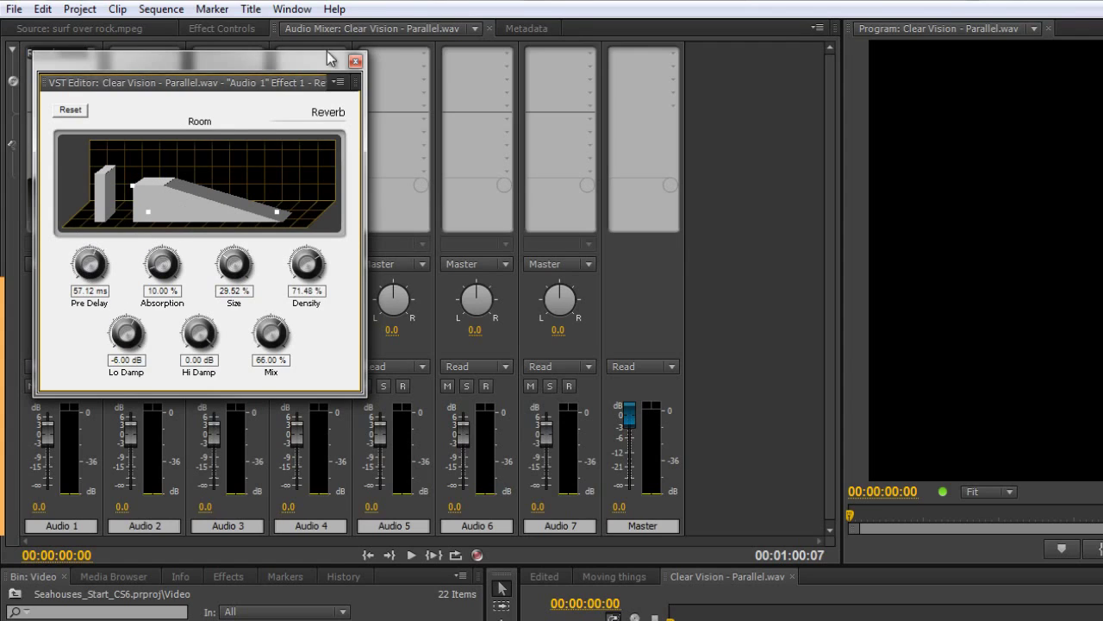
pyautogui.click(338, 82)
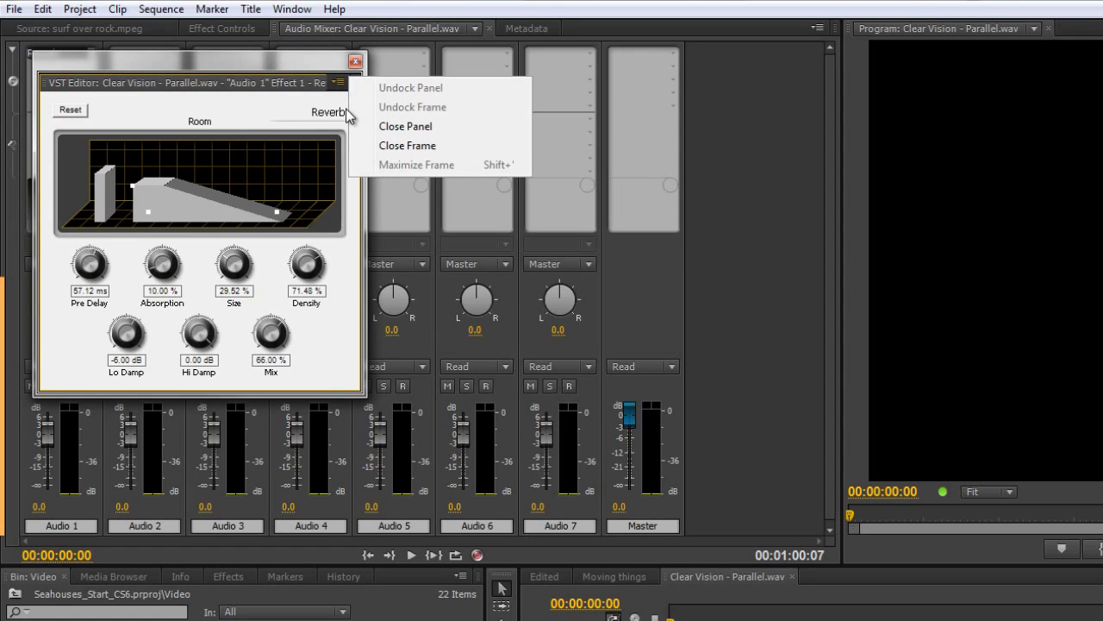
pyautogui.click(338, 87)
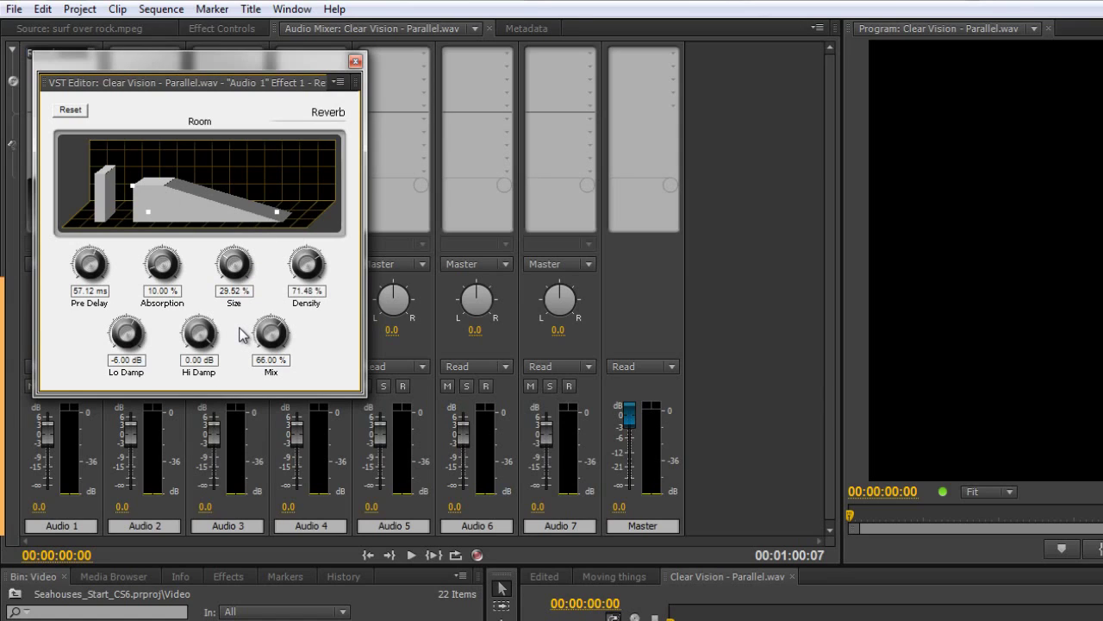
pyautogui.click(353, 64)
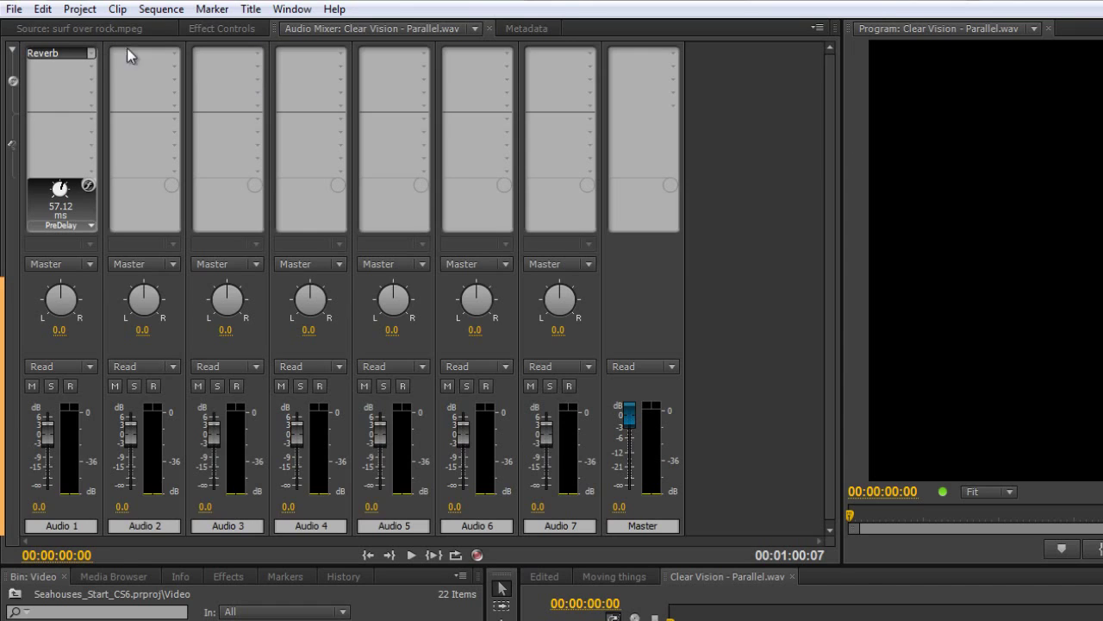
# Step: Set Audio 1's effect slot to None, removing the Reverb
pyautogui.click(90, 54)
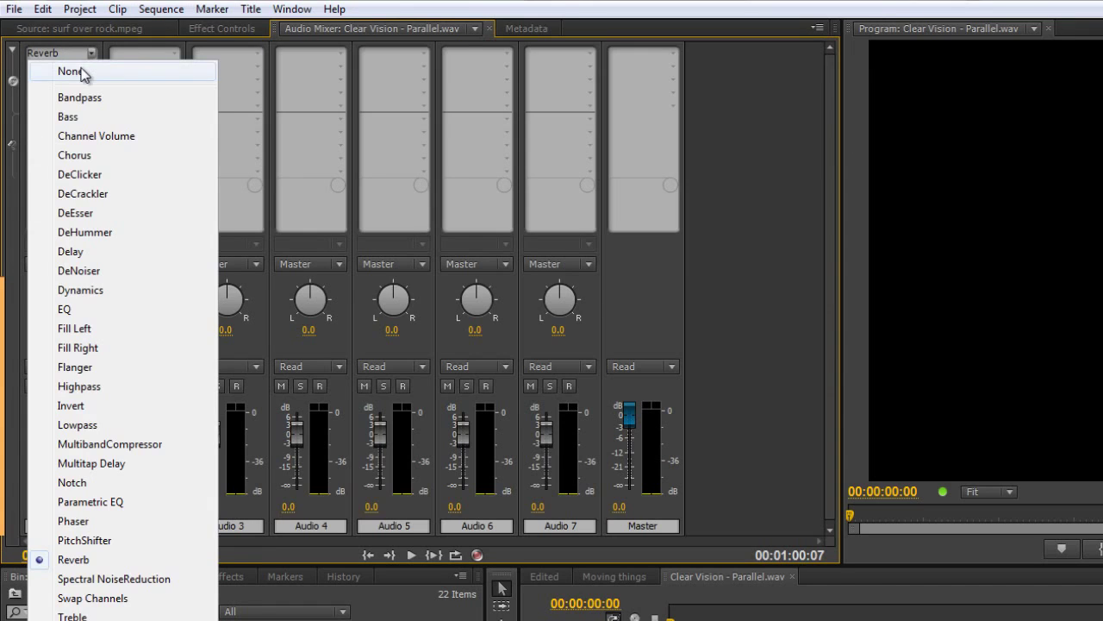
pyautogui.click(86, 71)
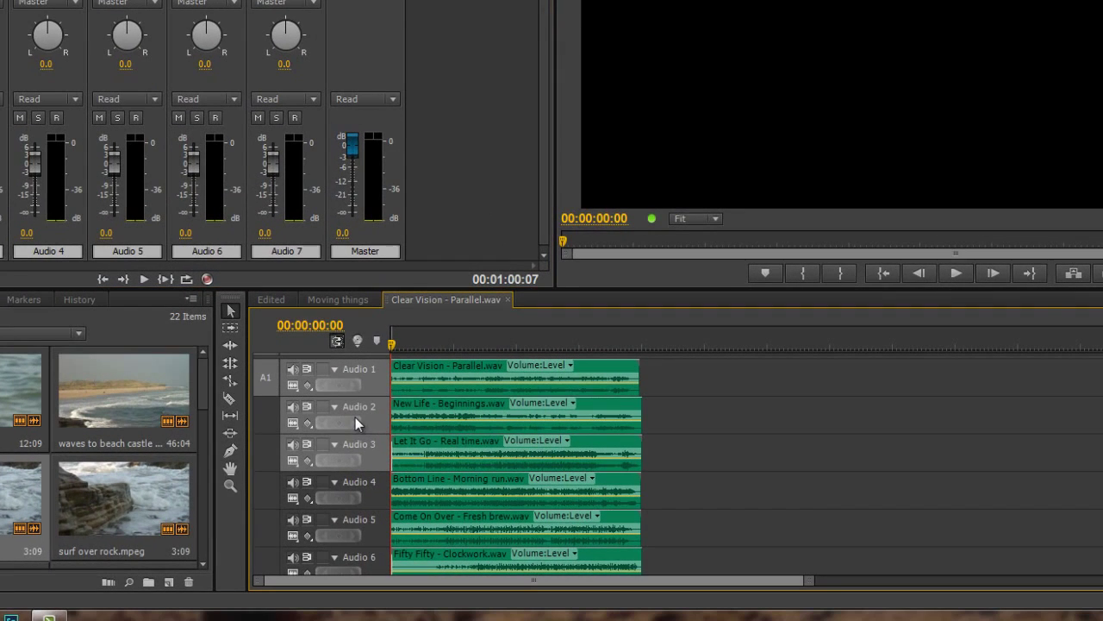
# Step: Add one standard audio track, Audio 8, keeping the submix track type at Stereo
pyautogui.rightClick(368, 414)
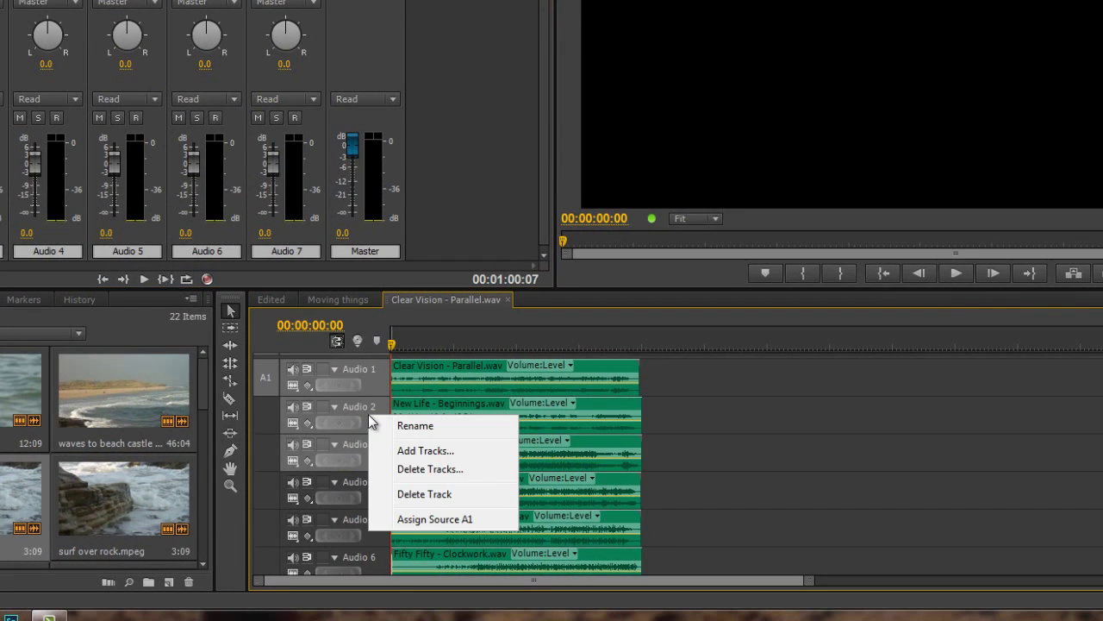
pyautogui.click(422, 450)
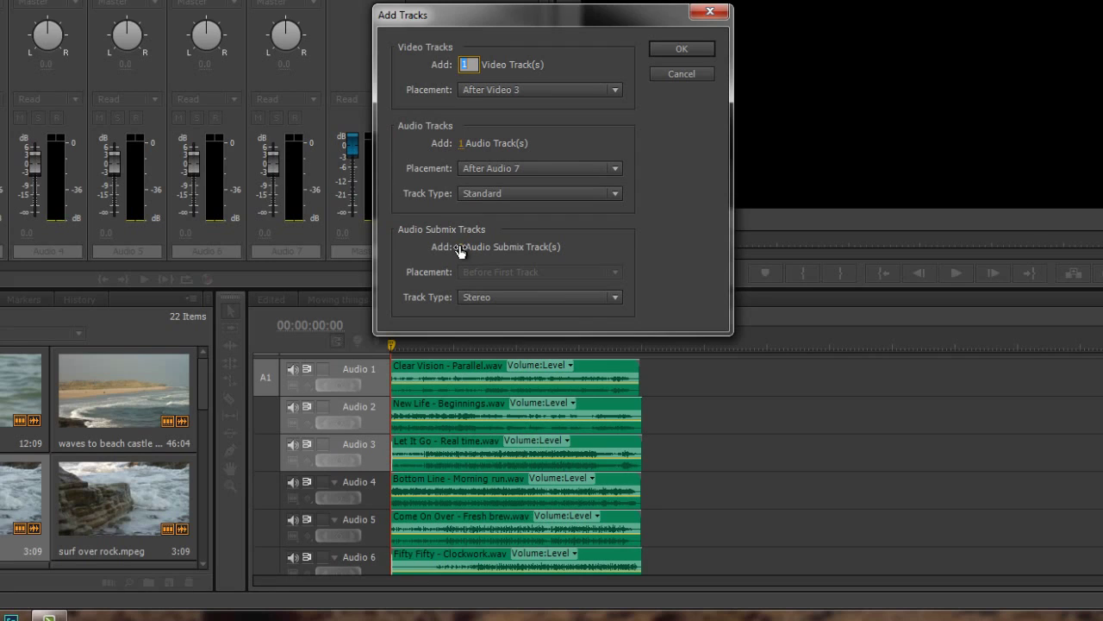
pyautogui.click(595, 300)
pyautogui.click(595, 300)
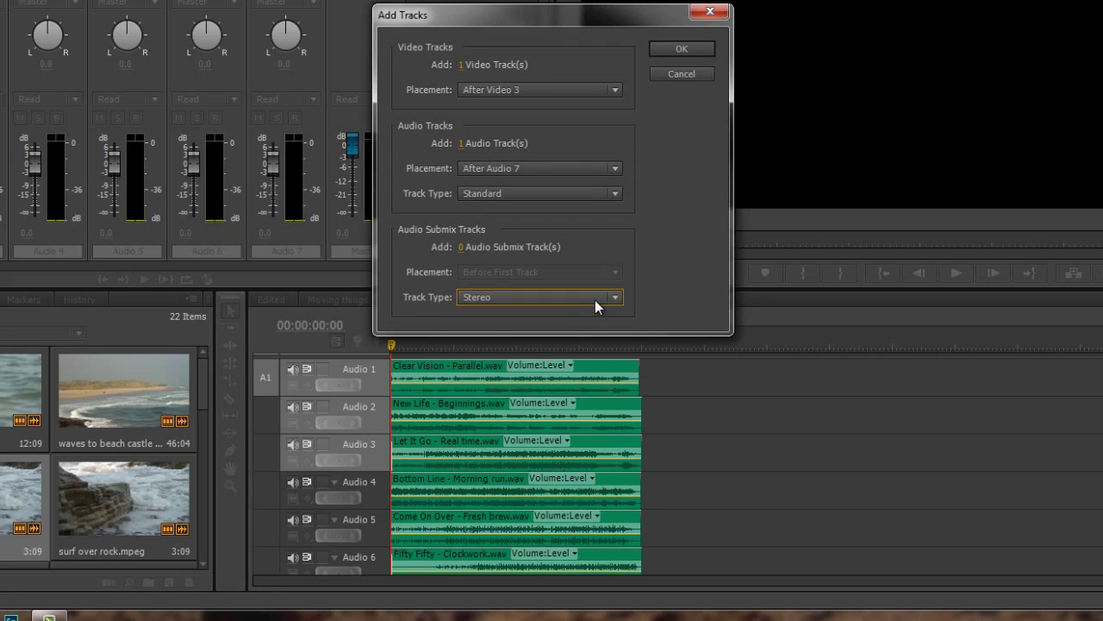
pyautogui.click(684, 49)
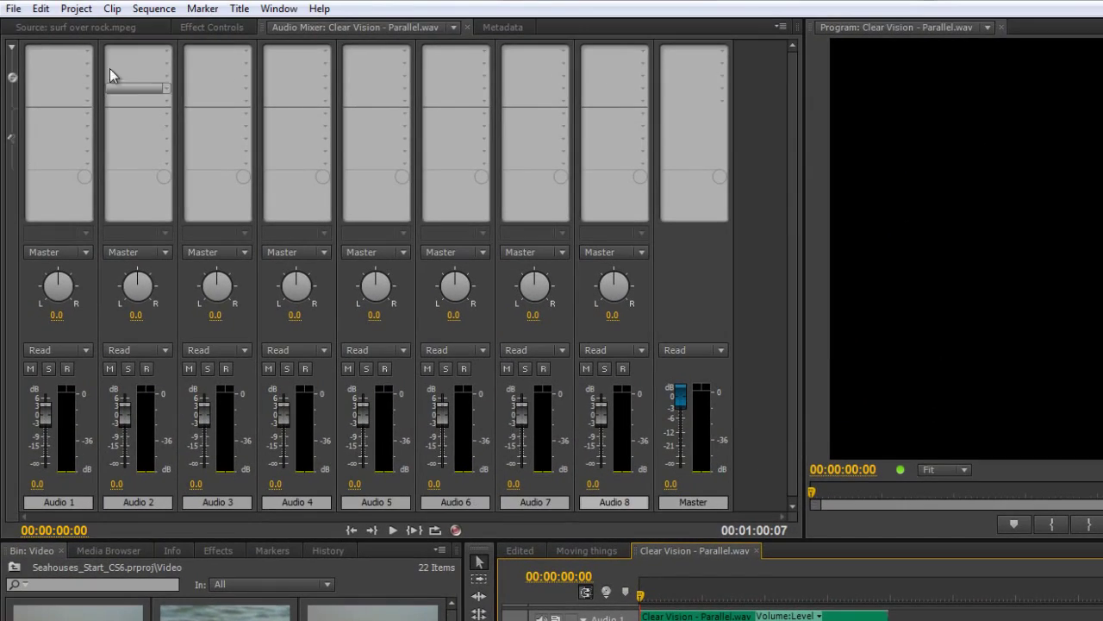
# Step: Route Audio 1's send to a newly created stereo Submix 1 and widen the mixer
pyautogui.click(12, 50)
pyautogui.click(13, 52)
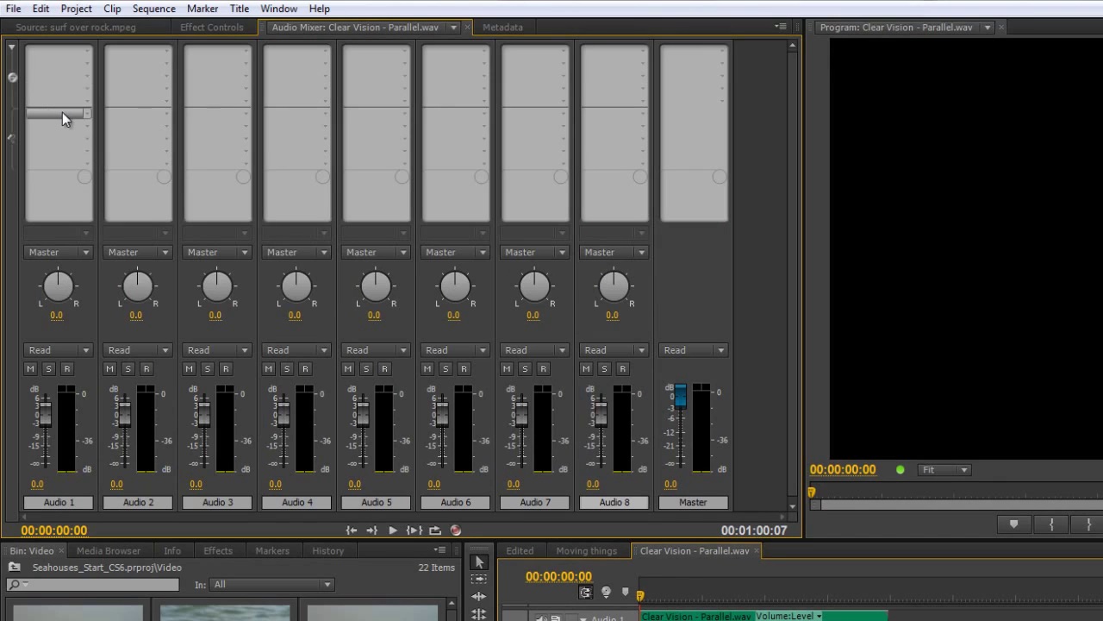
pyautogui.click(86, 114)
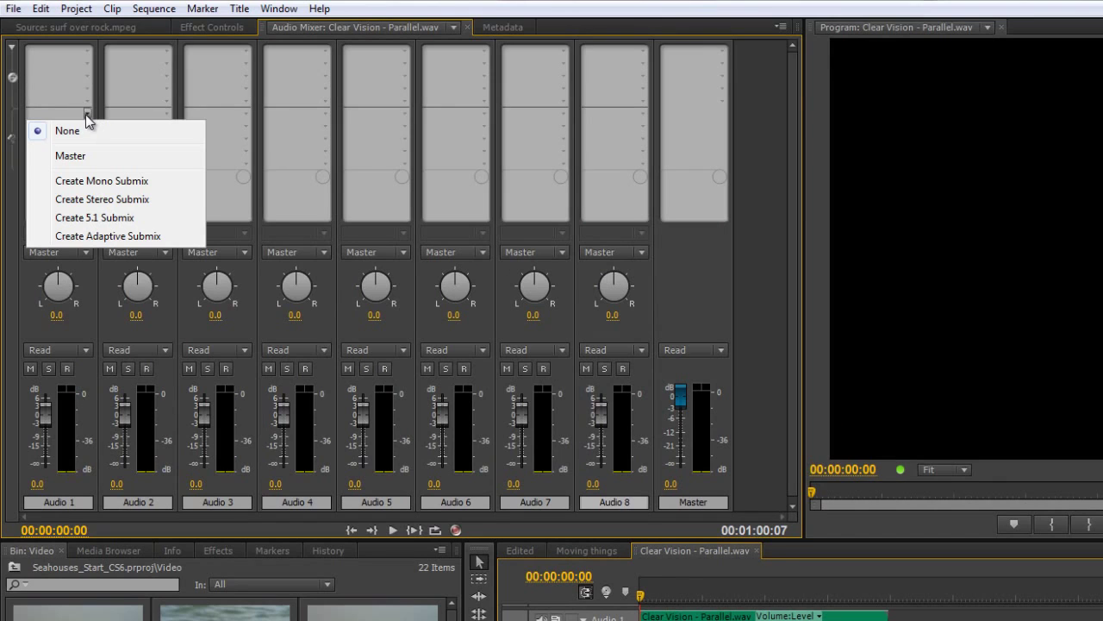
pyautogui.click(104, 204)
pyautogui.moveTo(806, 514); pyautogui.dragTo(843, 514)
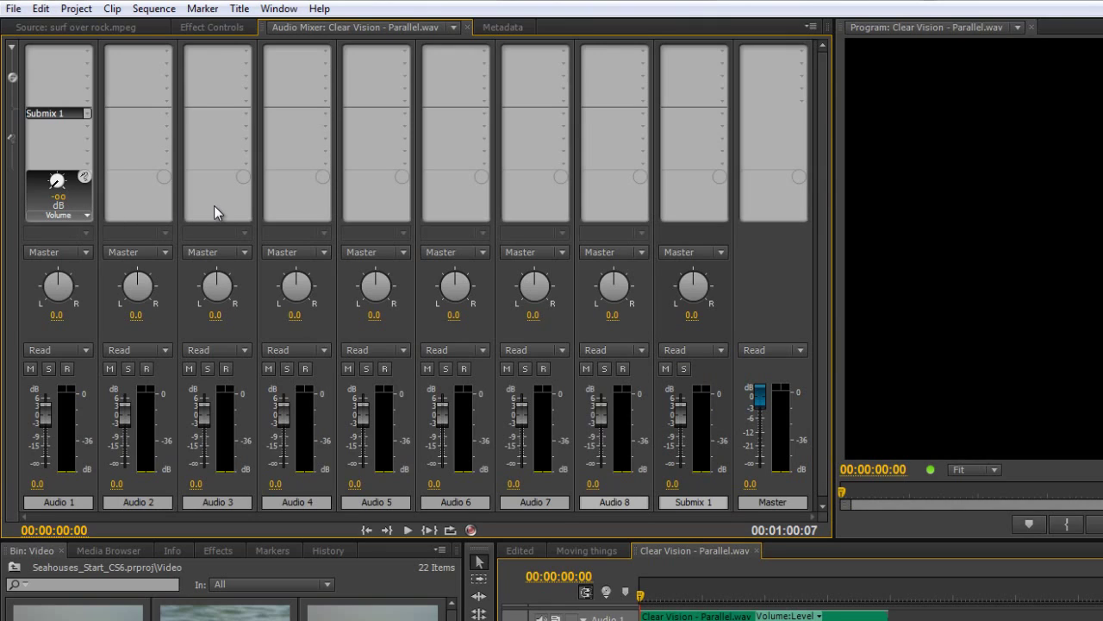
# Step: Uncheck Audio 4, 5, 6, 7 and 8 in the mixer's Show/Hide Tracks list
pyautogui.click(810, 26)
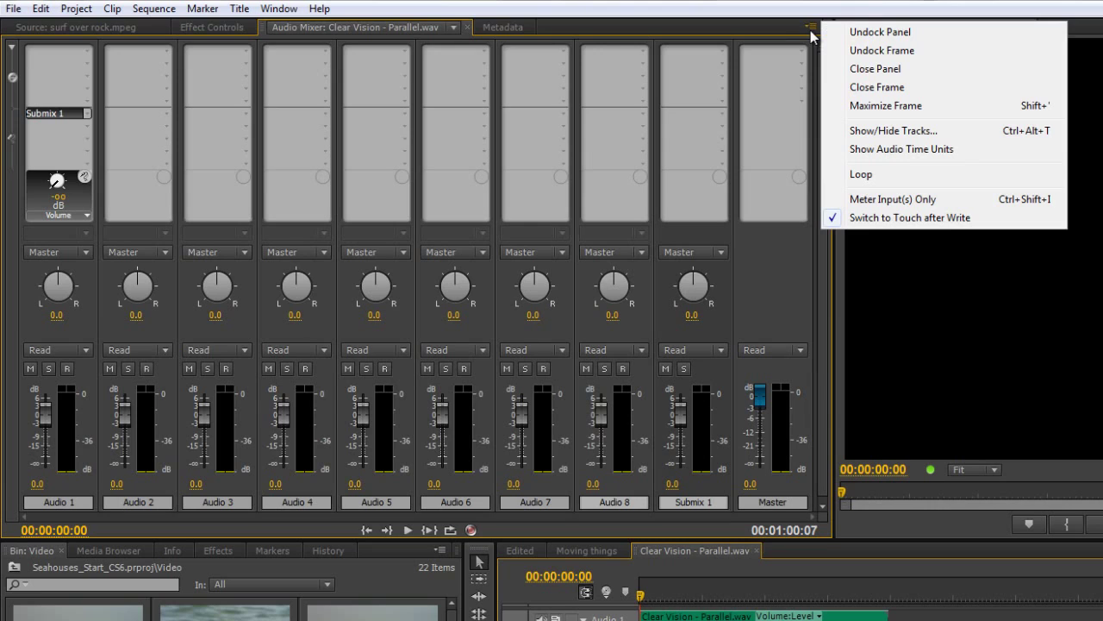
pyautogui.click(891, 130)
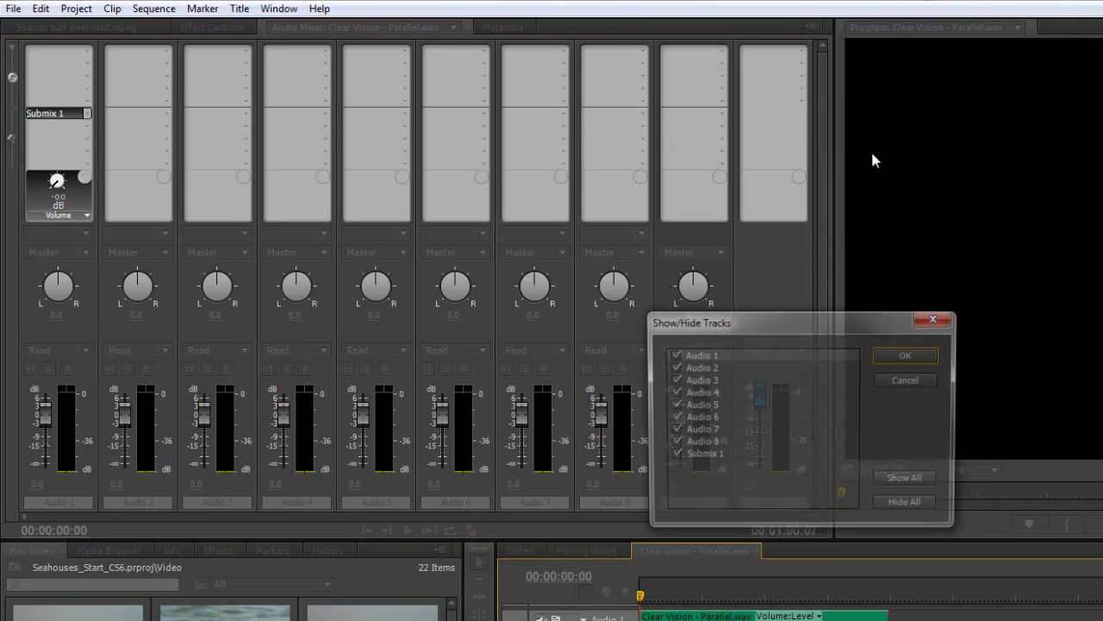
pyautogui.click(674, 393)
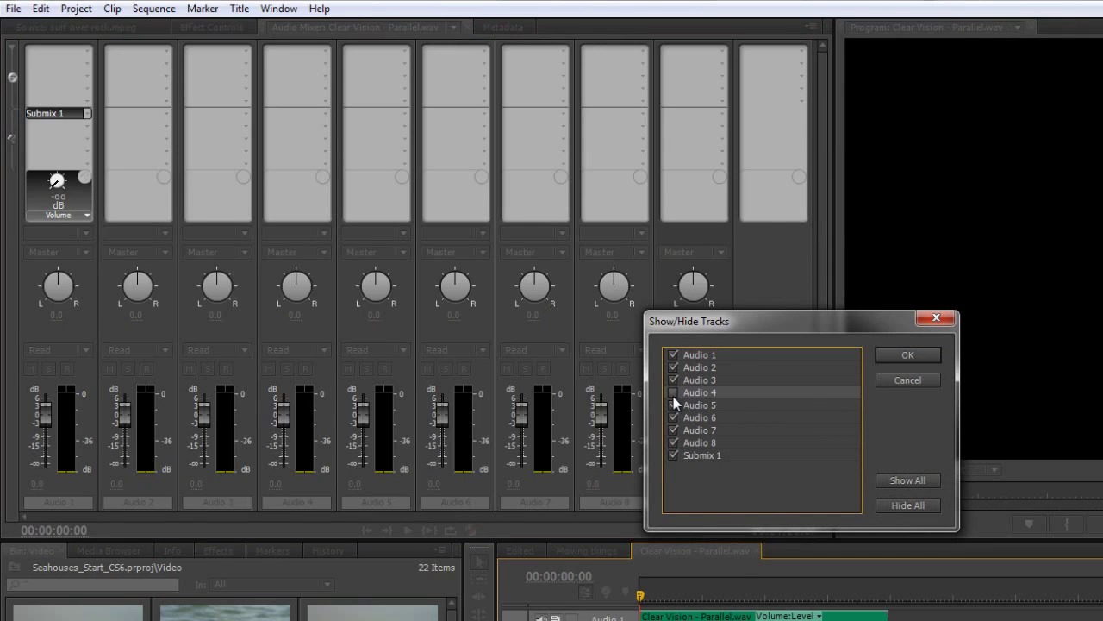
pyautogui.click(673, 402)
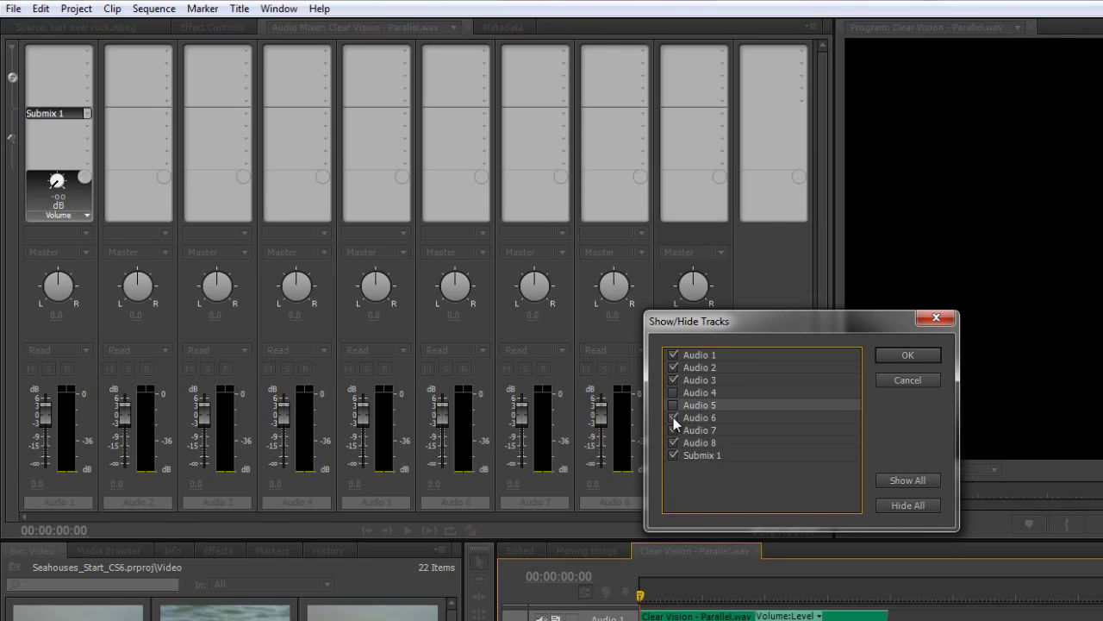
pyautogui.click(674, 417)
pyautogui.click(674, 430)
pyautogui.click(674, 441)
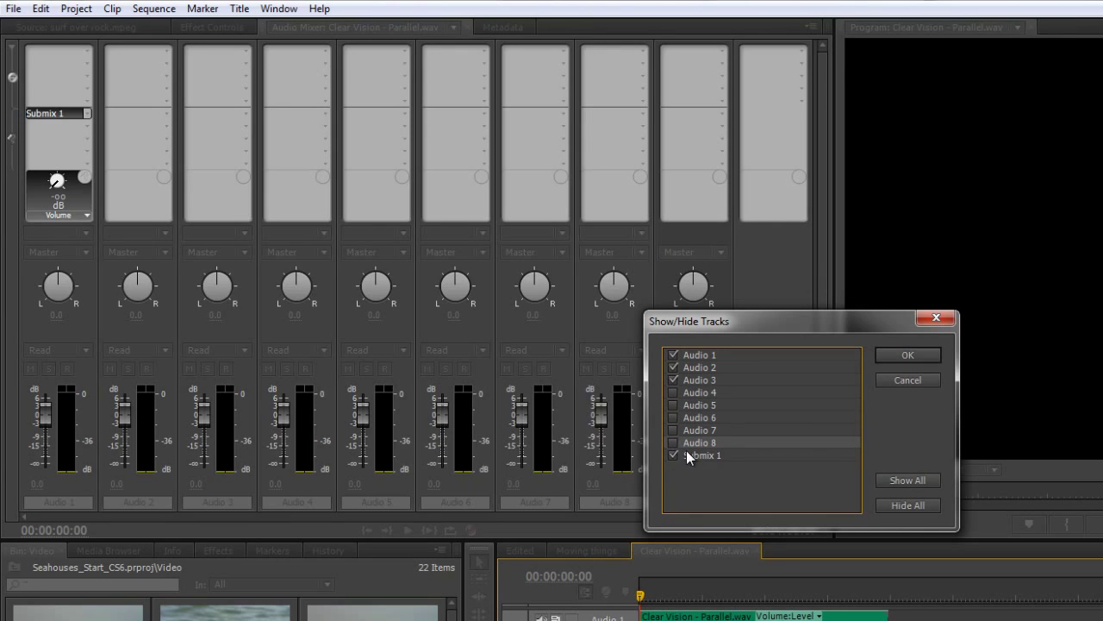
pyautogui.click(905, 356)
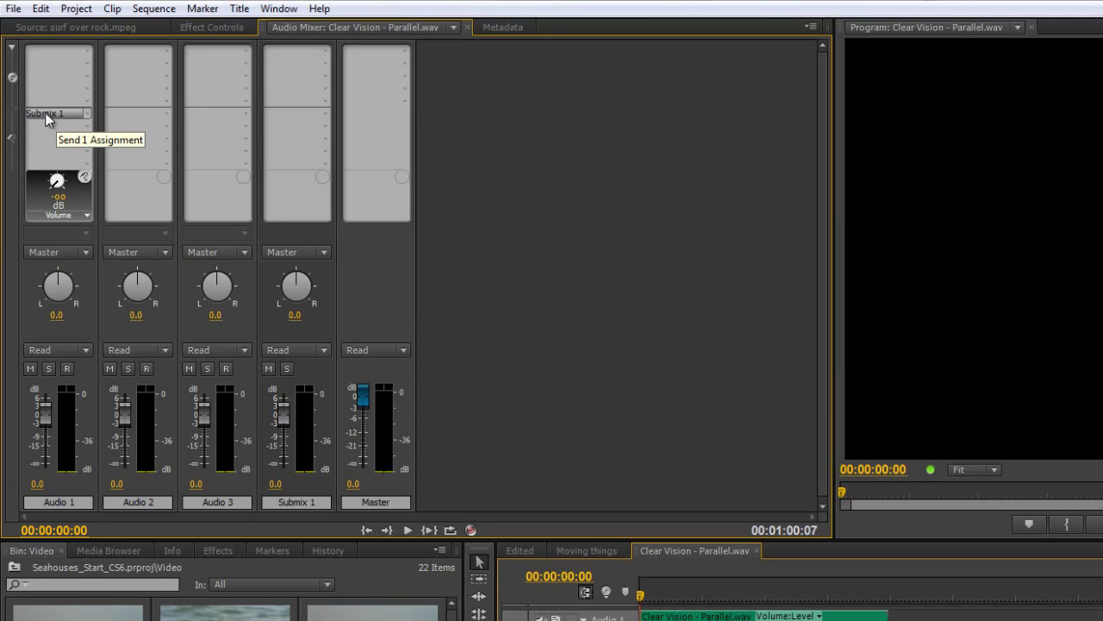
# Step: Set Audio 1's track output assignment to Submix 1
pyautogui.click(86, 253)
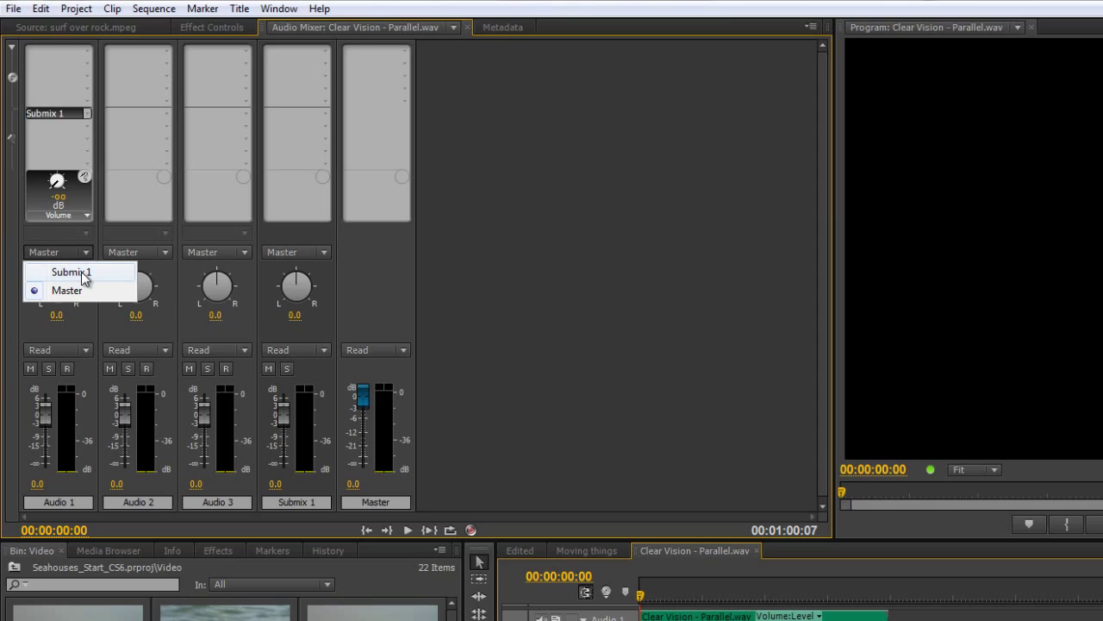
pyautogui.click(71, 272)
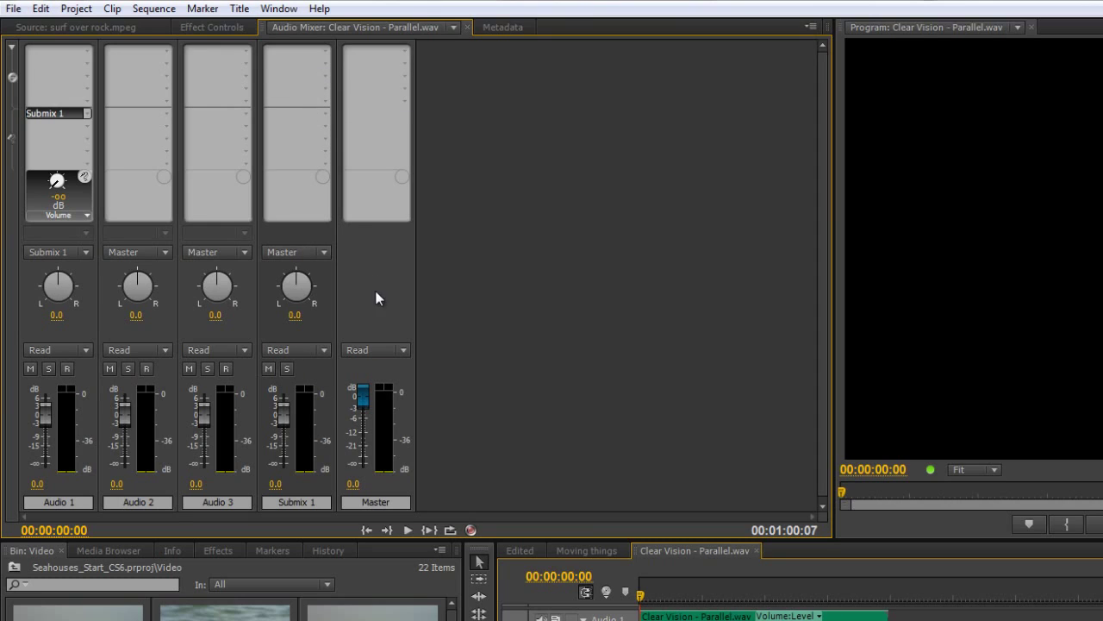
# Step: Load Reverb with the large hall preset on Submix 1, and set Audio 1's output back to Master
pyautogui.click(325, 50)
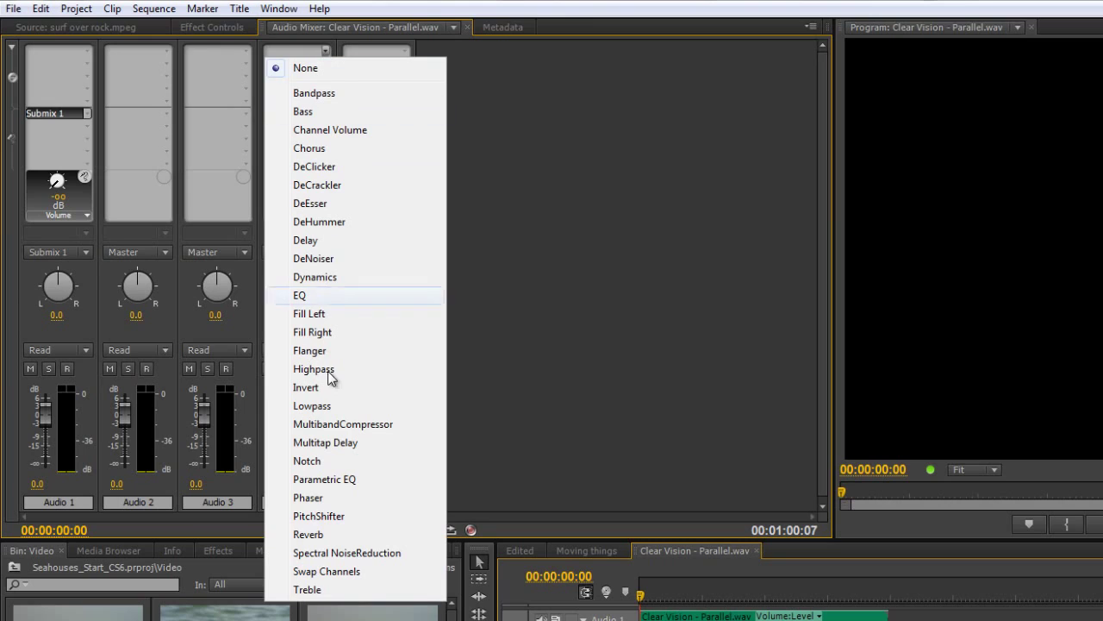
pyautogui.click(328, 534)
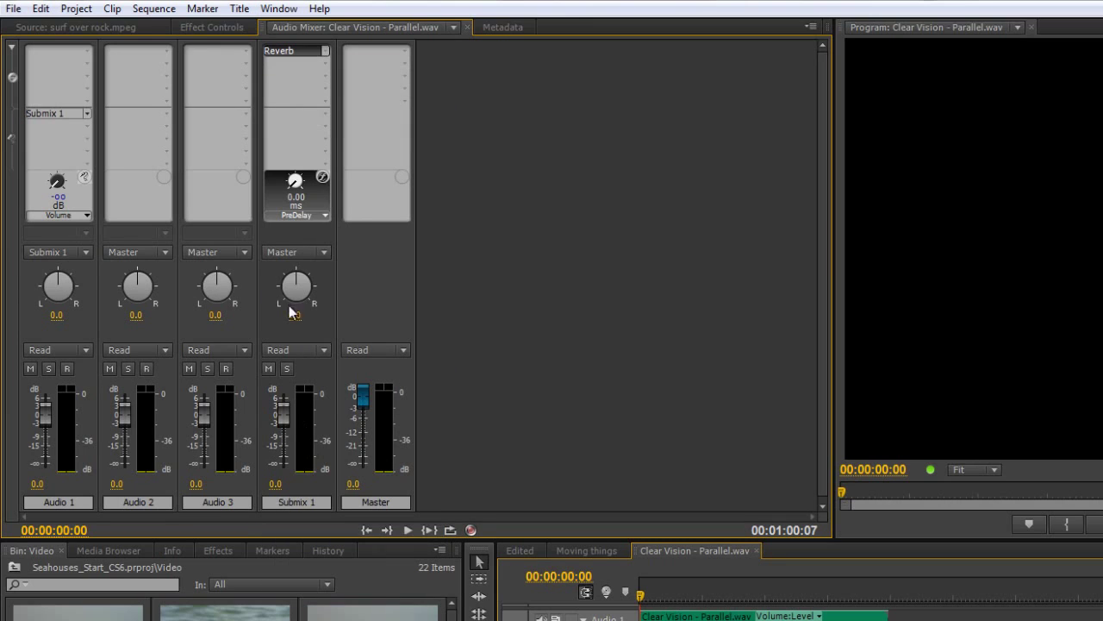
pyautogui.rightClick(301, 50)
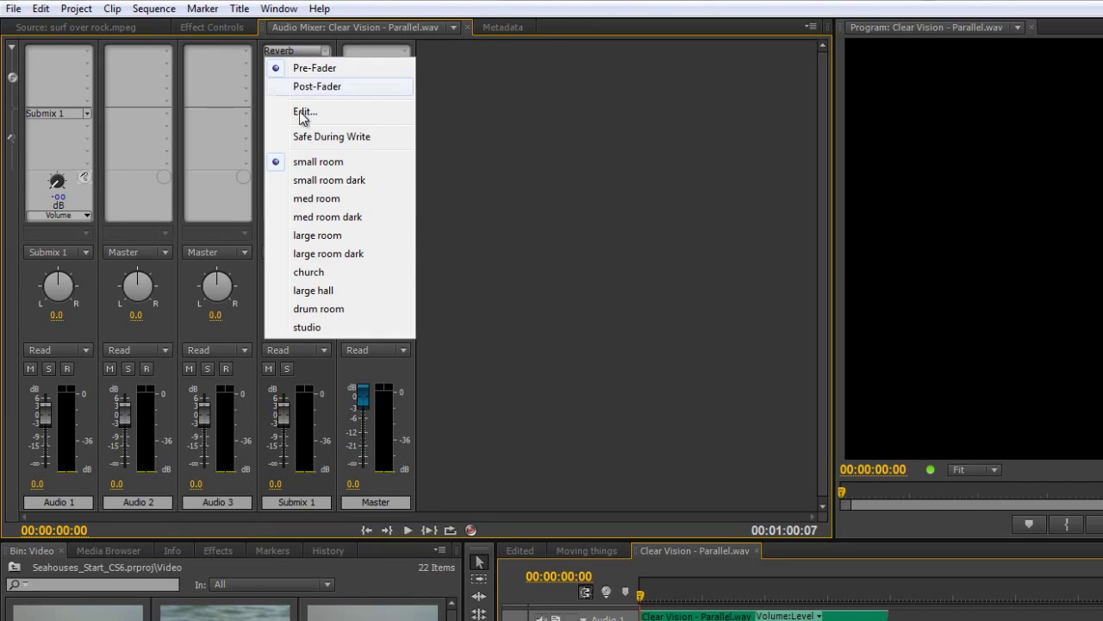
pyautogui.click(312, 292)
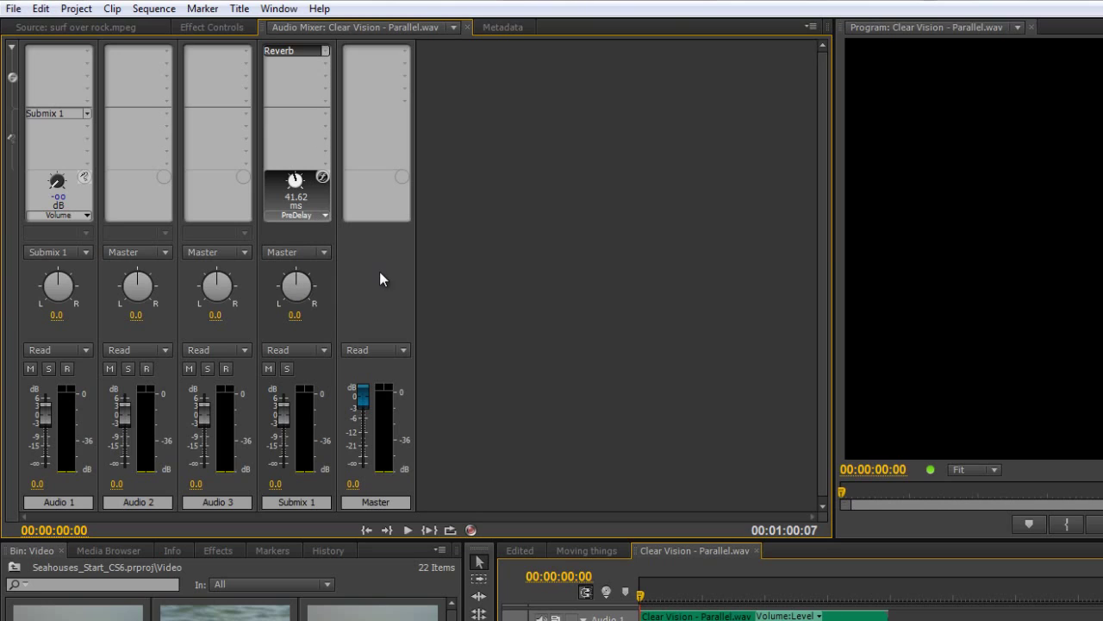
pyautogui.click(82, 255)
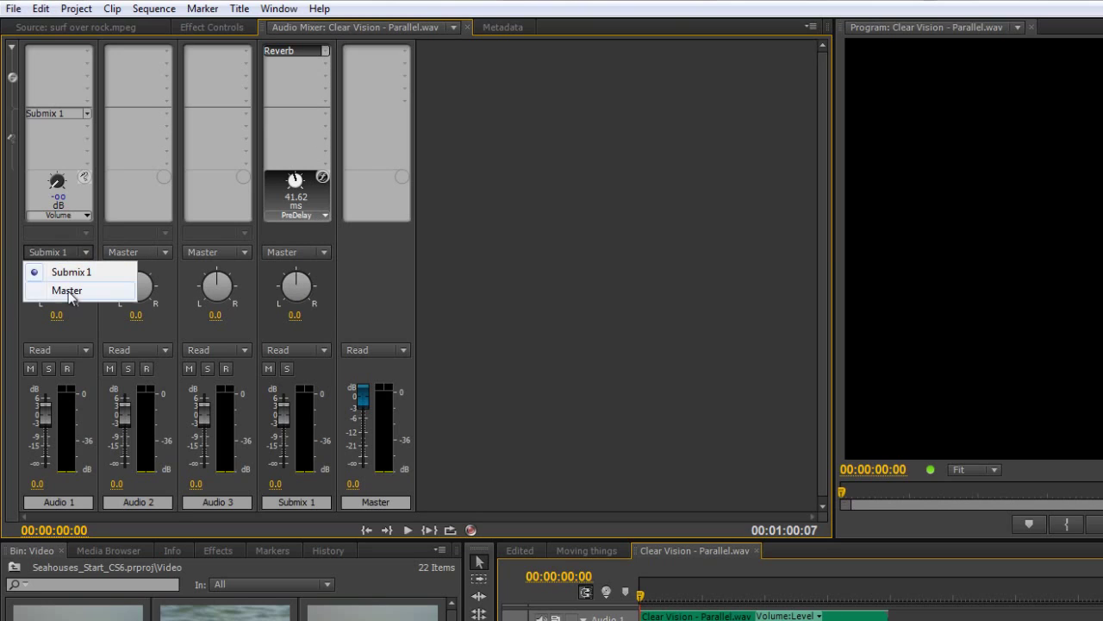
pyautogui.click(61, 291)
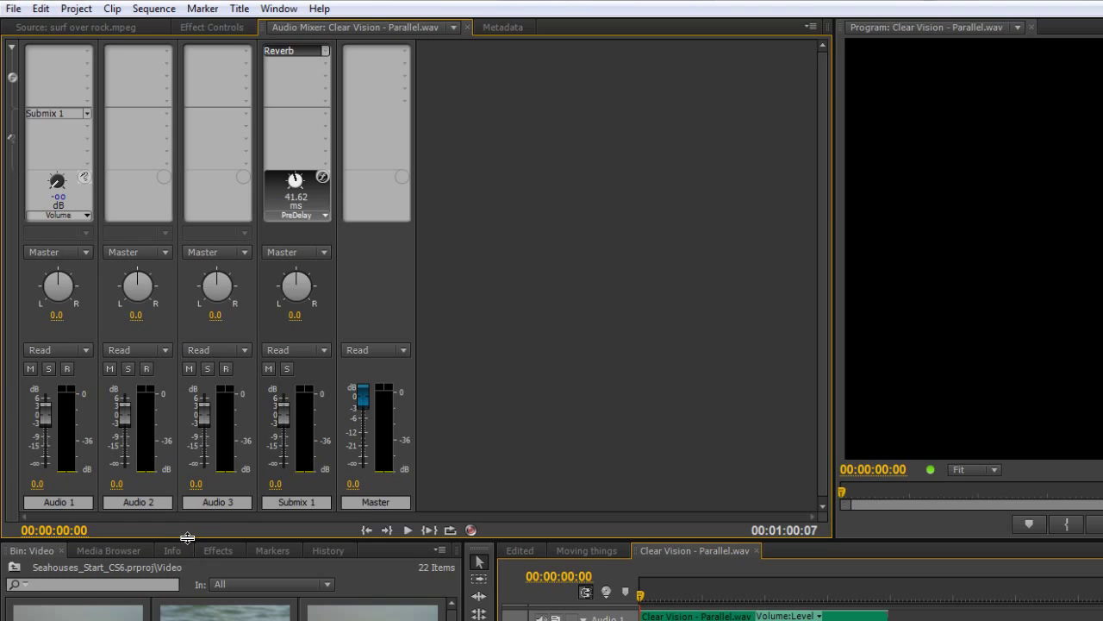
# Step: Make the mixer panel taller, solo Audio 1 and play it briefly
pyautogui.moveTo(187, 537); pyautogui.dragTo(299, 612)
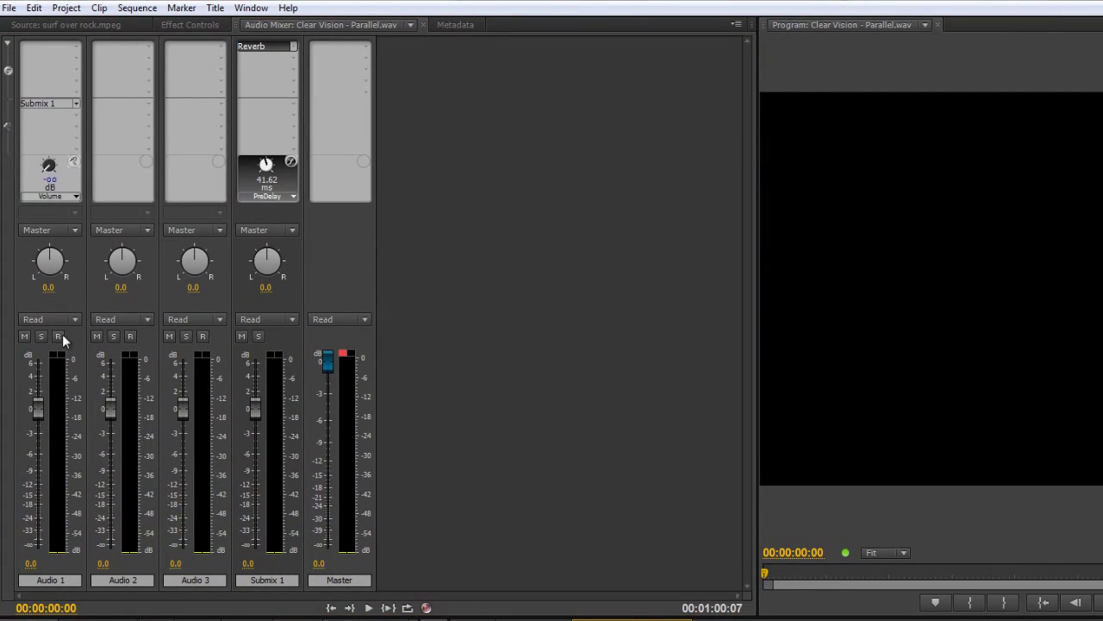
pyautogui.click(41, 335)
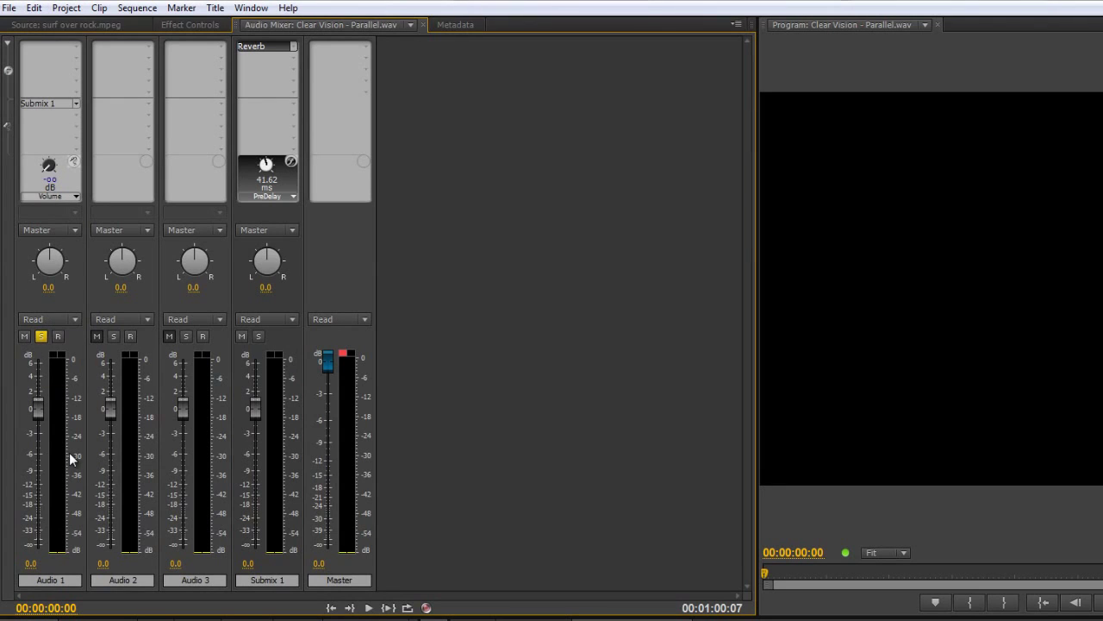
pyautogui.press('space')
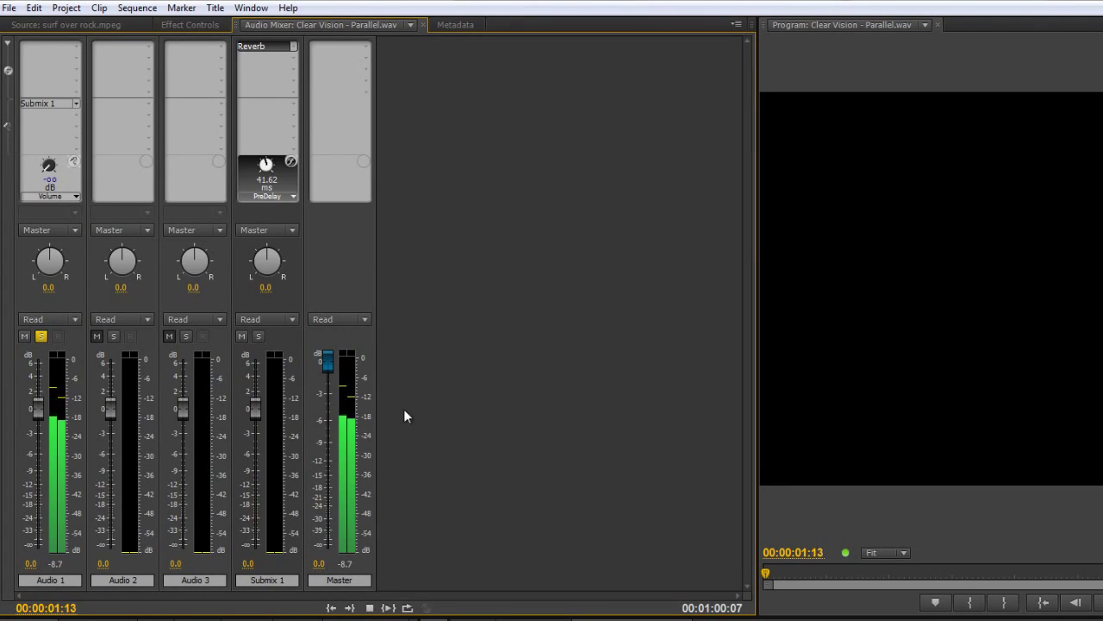
pyautogui.press('space')
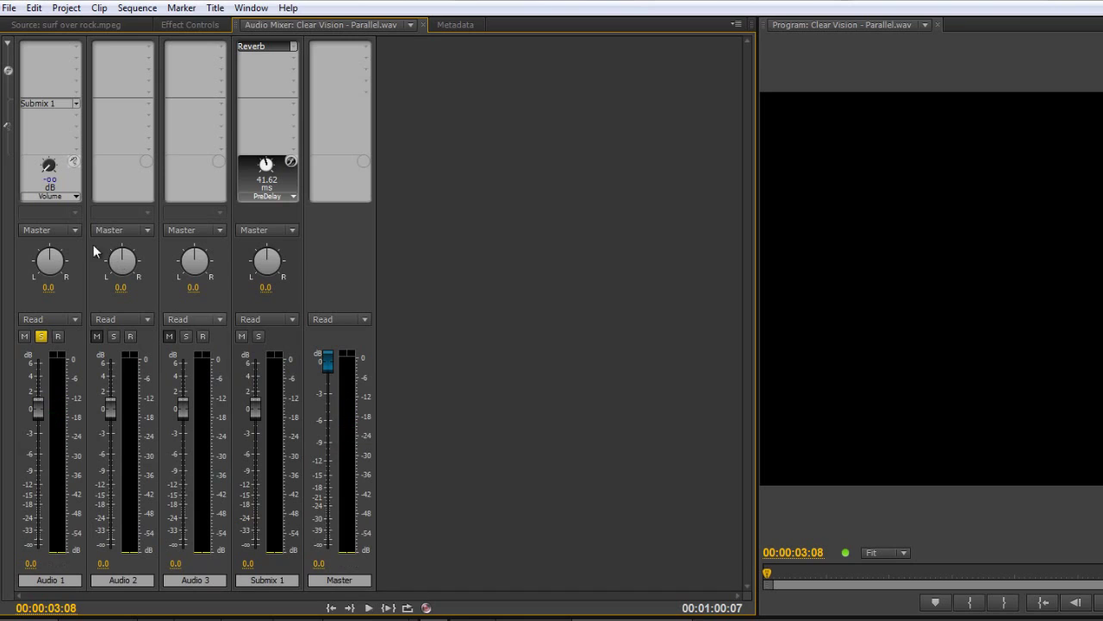
# Step: Route Audio 1's output to Submix 1 and play the sequence through the reverb
pyautogui.click(75, 229)
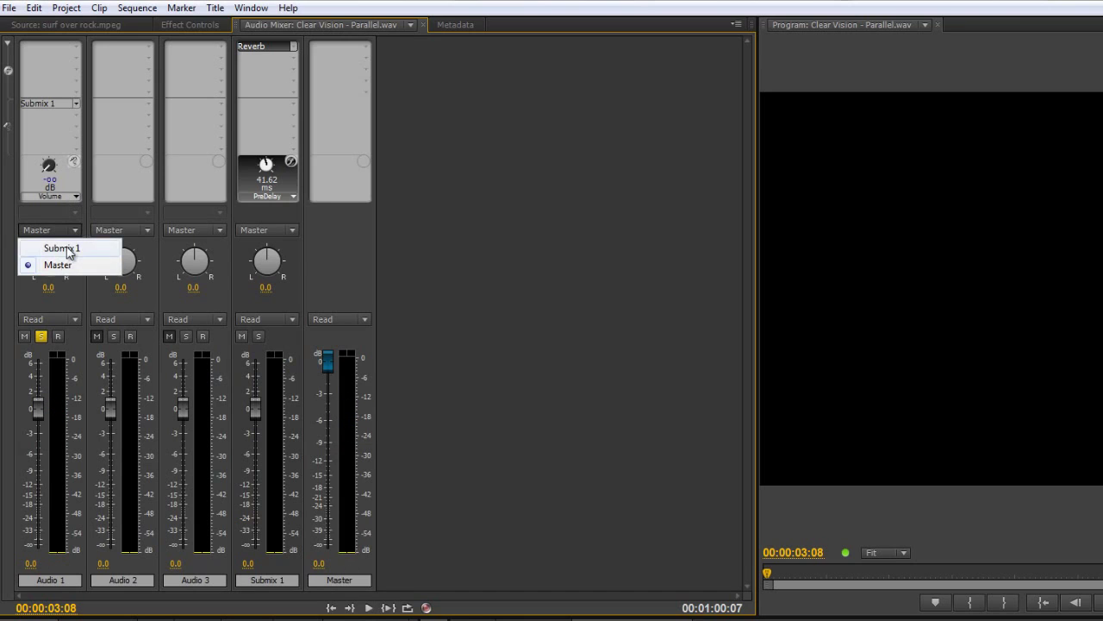
pyautogui.click(65, 248)
pyautogui.press('space')
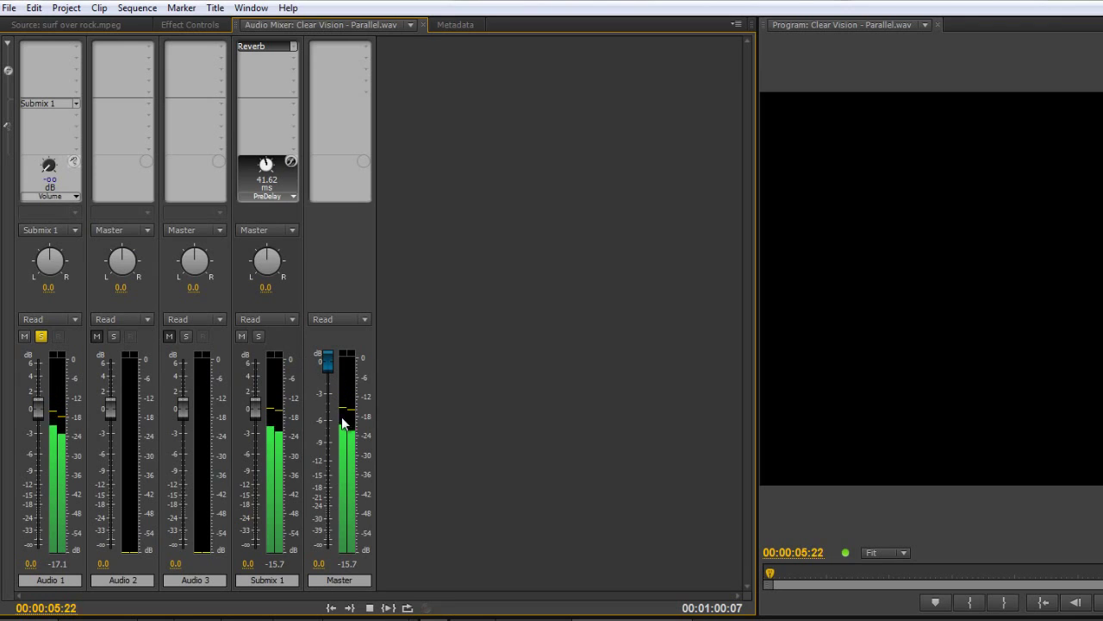
# Step: Route Audio 1's output back to Master, play the mix, then bring up its send parameter choices
pyautogui.click(68, 230)
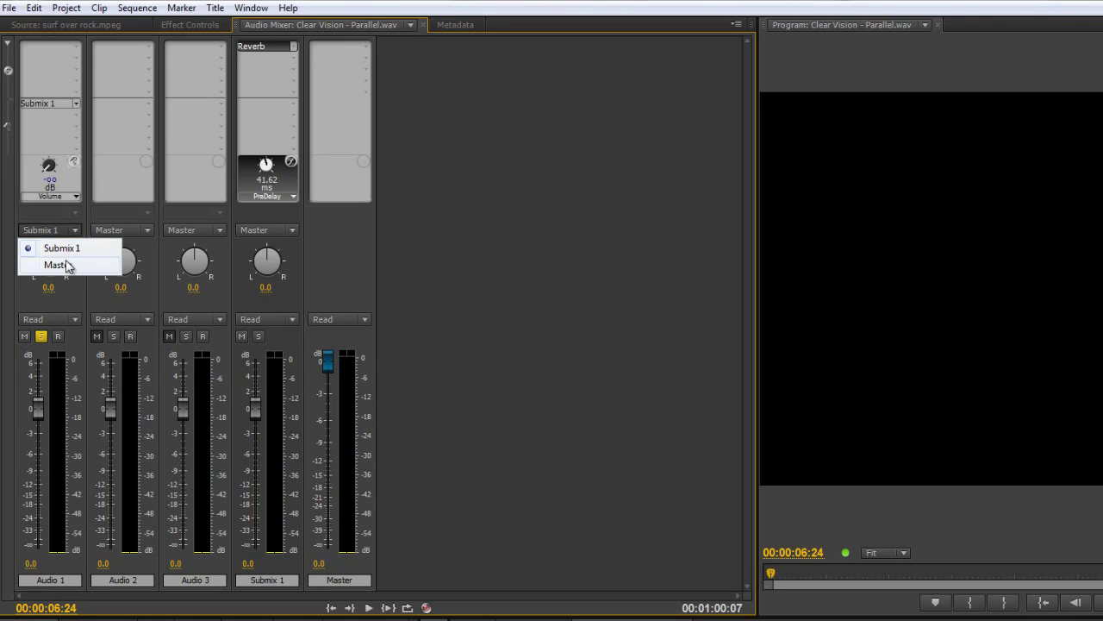
pyautogui.click(66, 266)
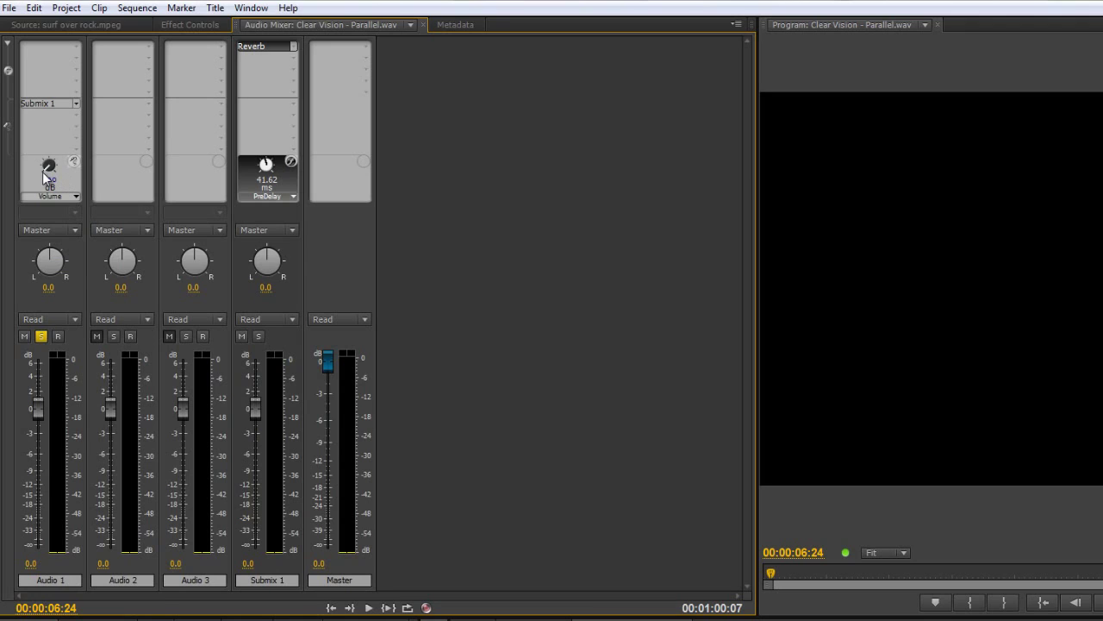
pyautogui.press('space')
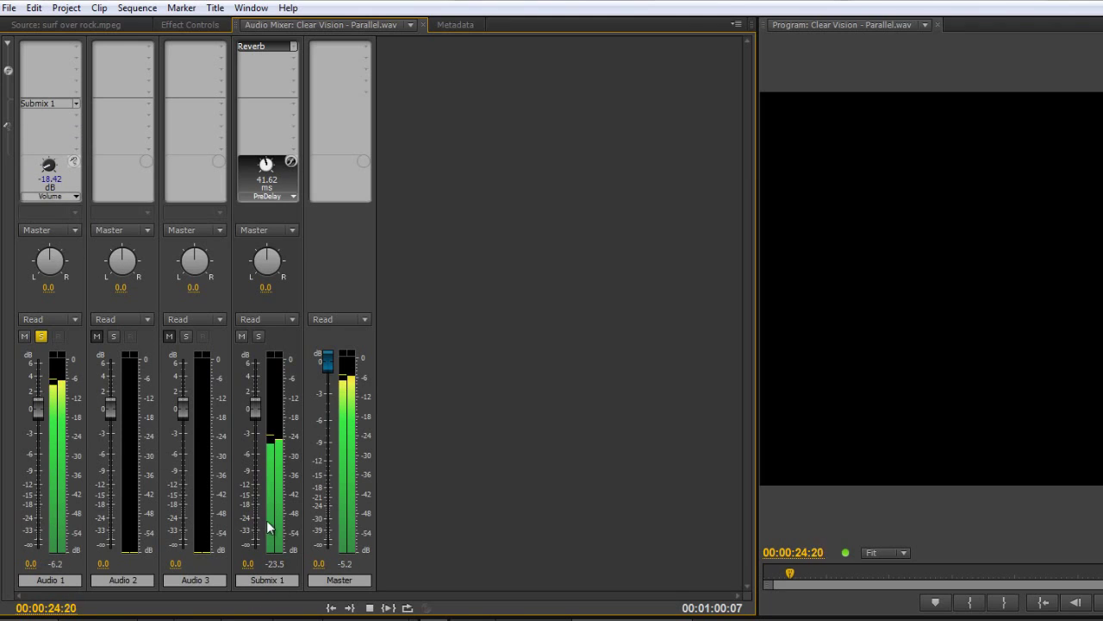
pyautogui.press('space')
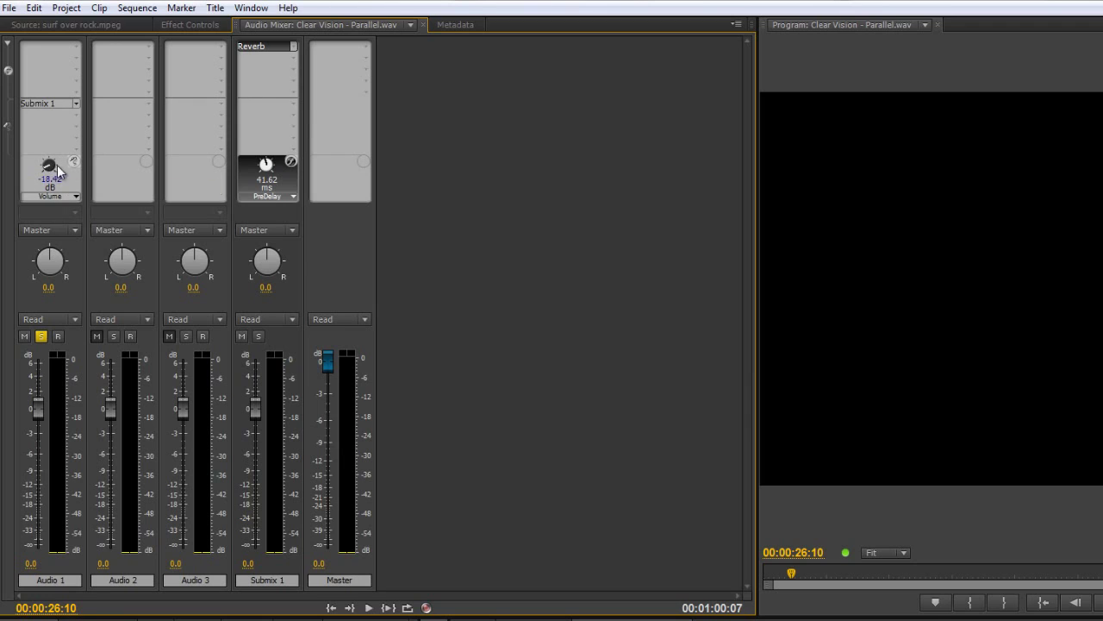
pyautogui.click(75, 198)
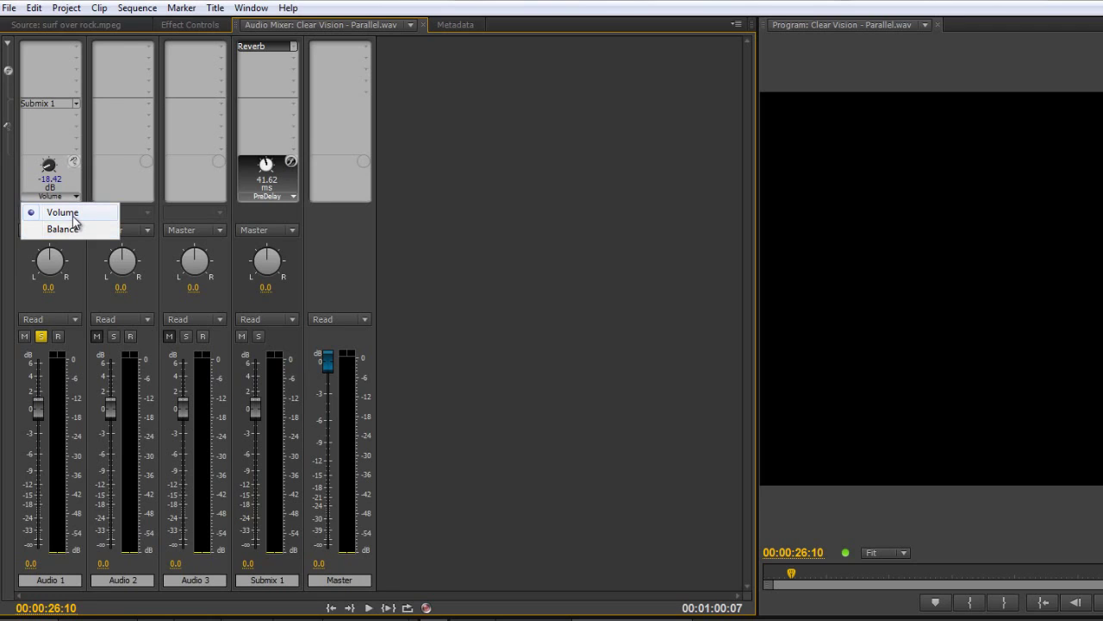
# Step: Keep Audio 1's send on volume and route Audio 2 and Audio 3 sends to Submix 1
pyautogui.click(72, 216)
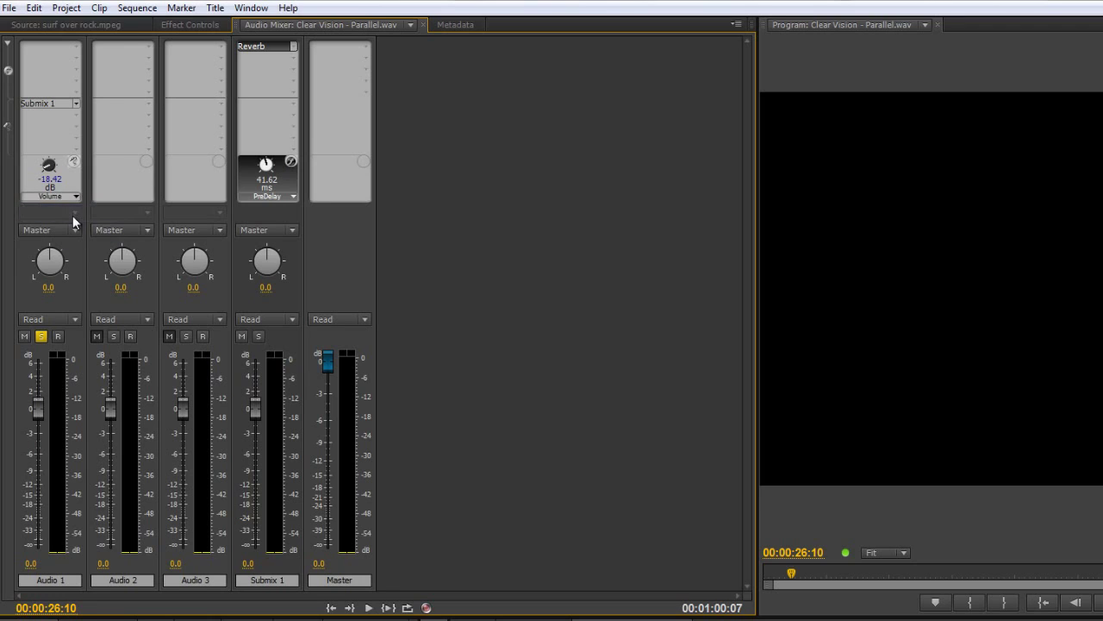
pyautogui.click(147, 106)
pyautogui.click(137, 141)
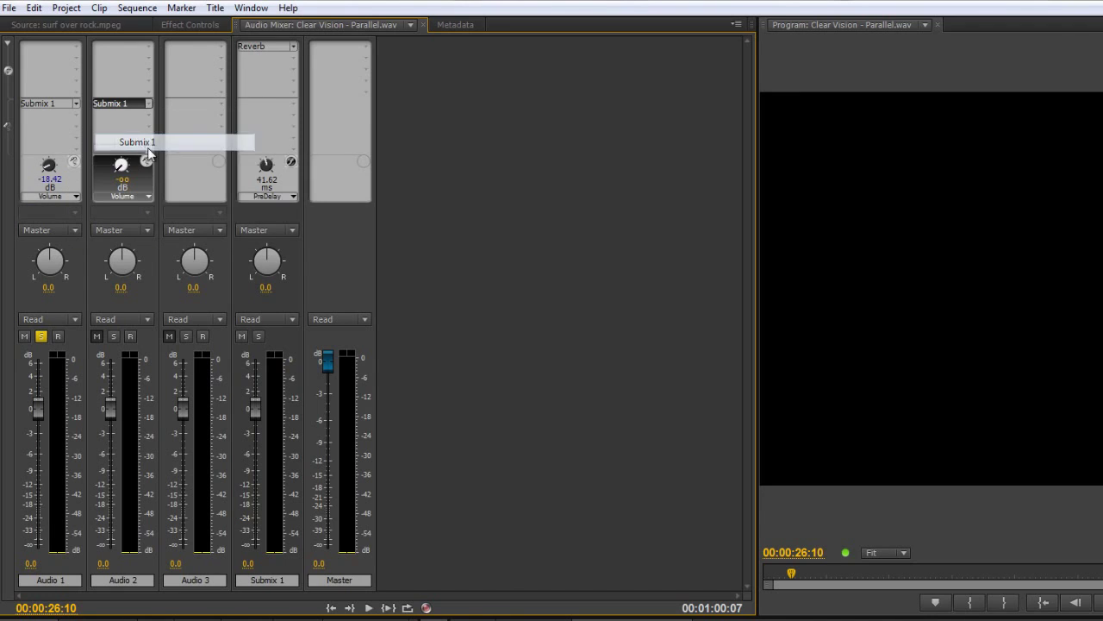
pyautogui.click(218, 103)
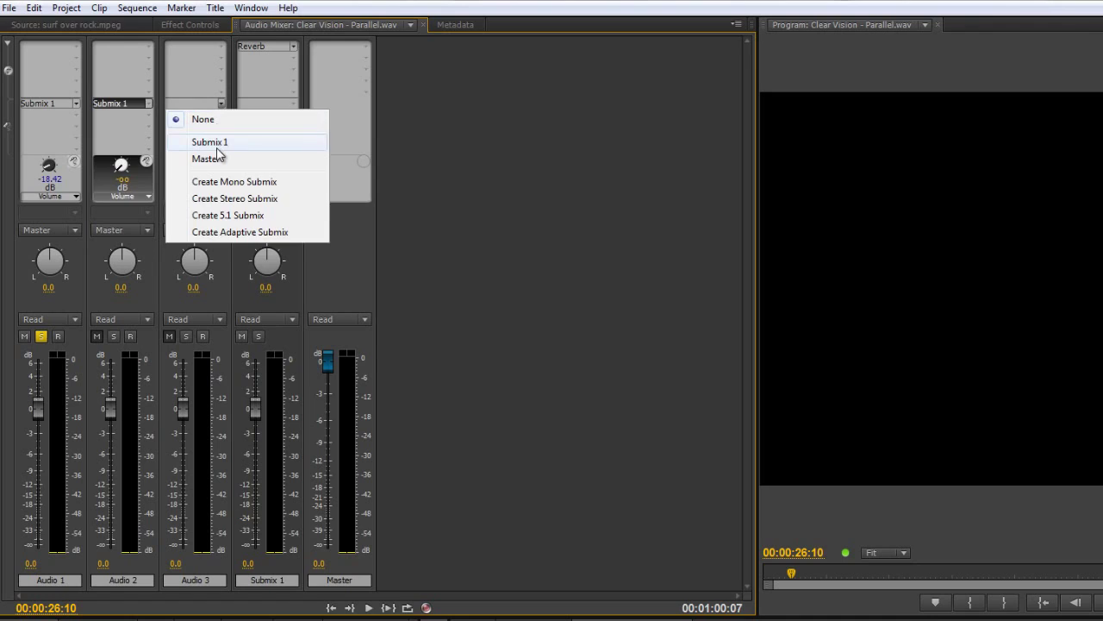
pyautogui.click(209, 141)
# Step: Set Audio 2's send to 4.19 dB and Audio 3's to -12.77 dB, then play the mix
pyautogui.moveTo(118, 171); pyautogui.dragTo(244, 134)
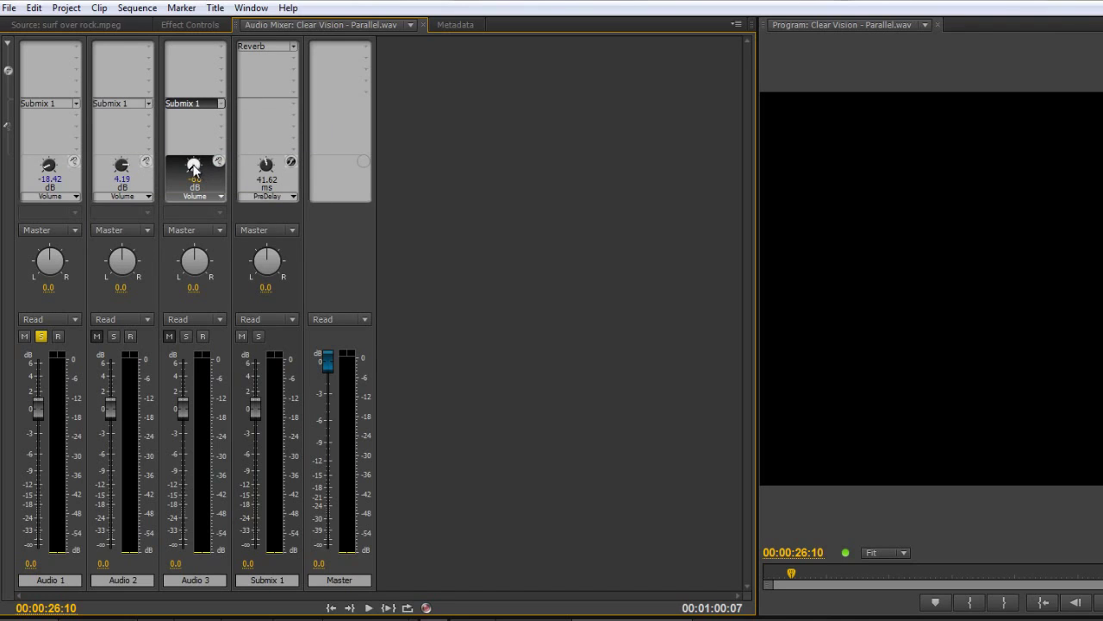
pyautogui.moveTo(193, 161); pyautogui.dragTo(207, 148)
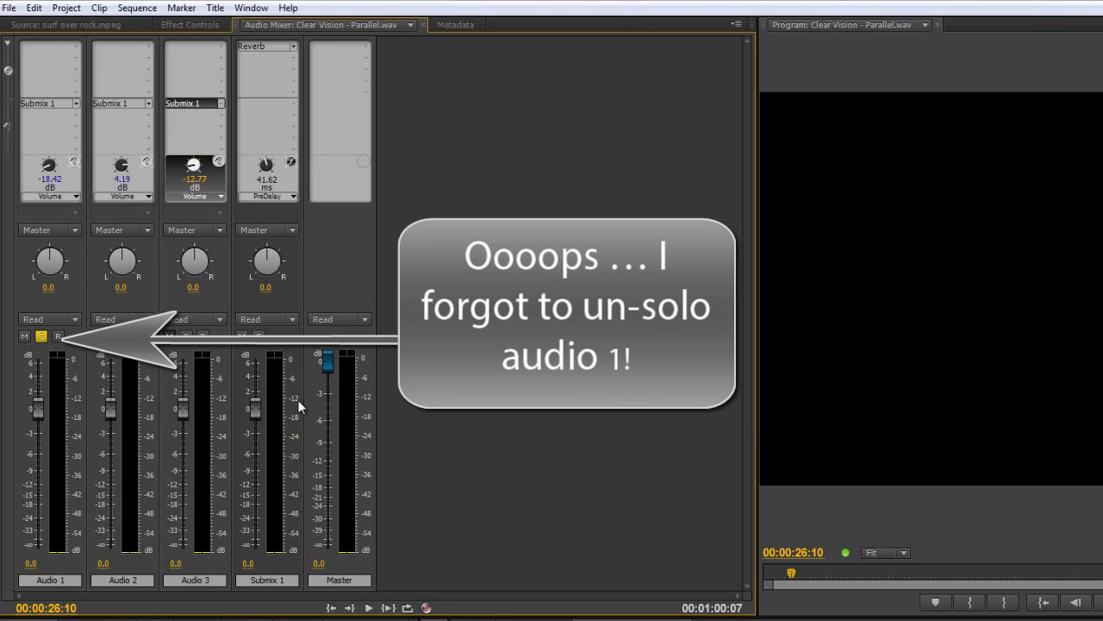
pyautogui.press('space')
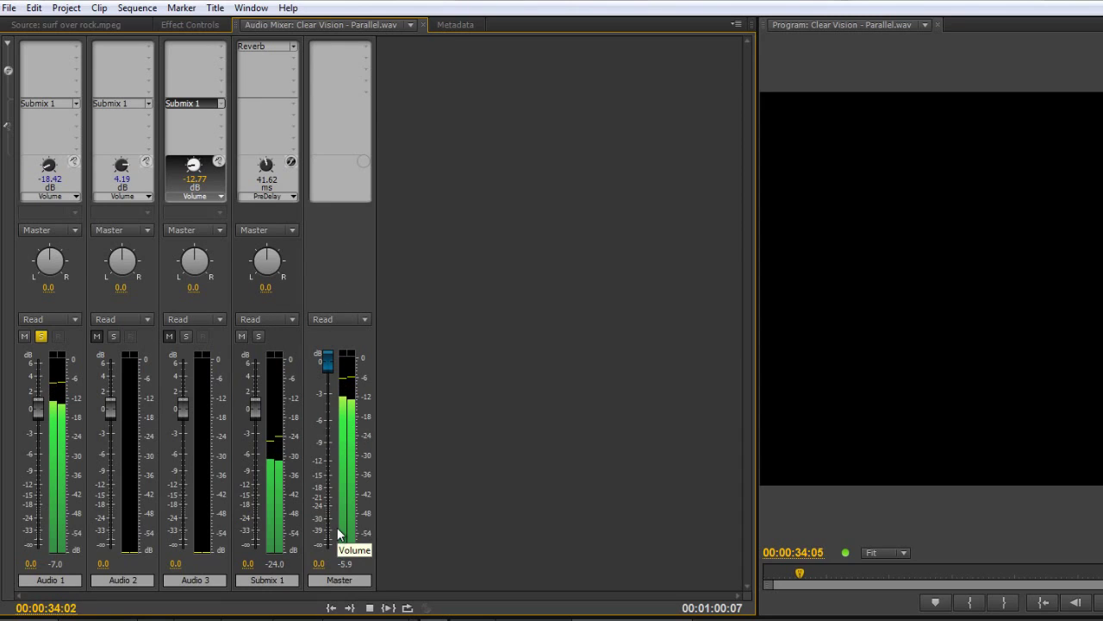
pyautogui.press('space')
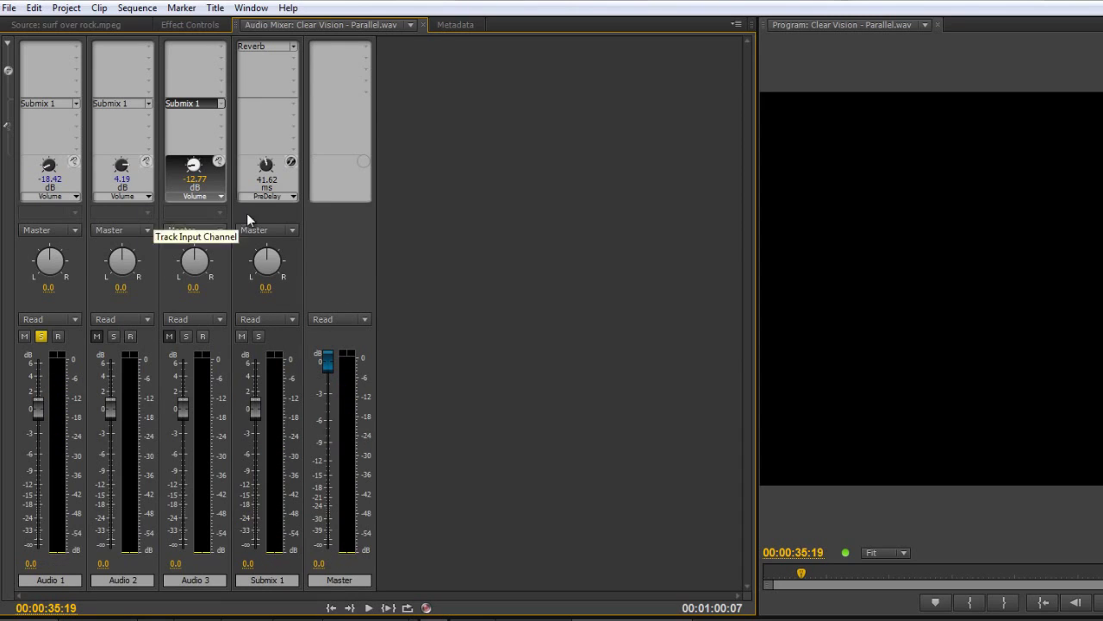
pyautogui.click(221, 231)
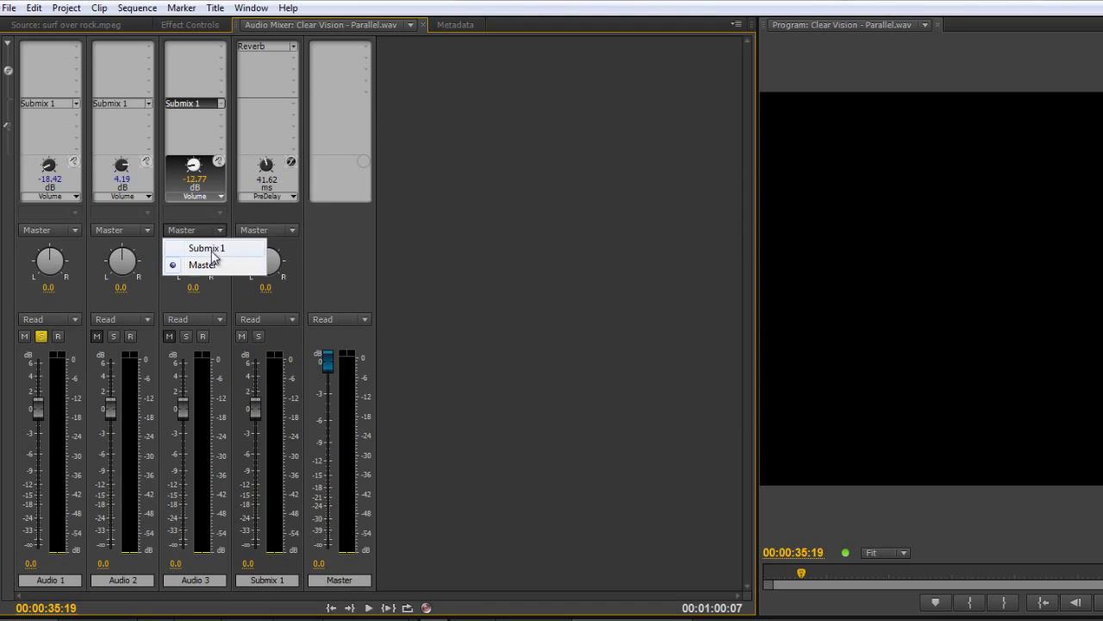
pyautogui.click(211, 250)
pyautogui.click(149, 231)
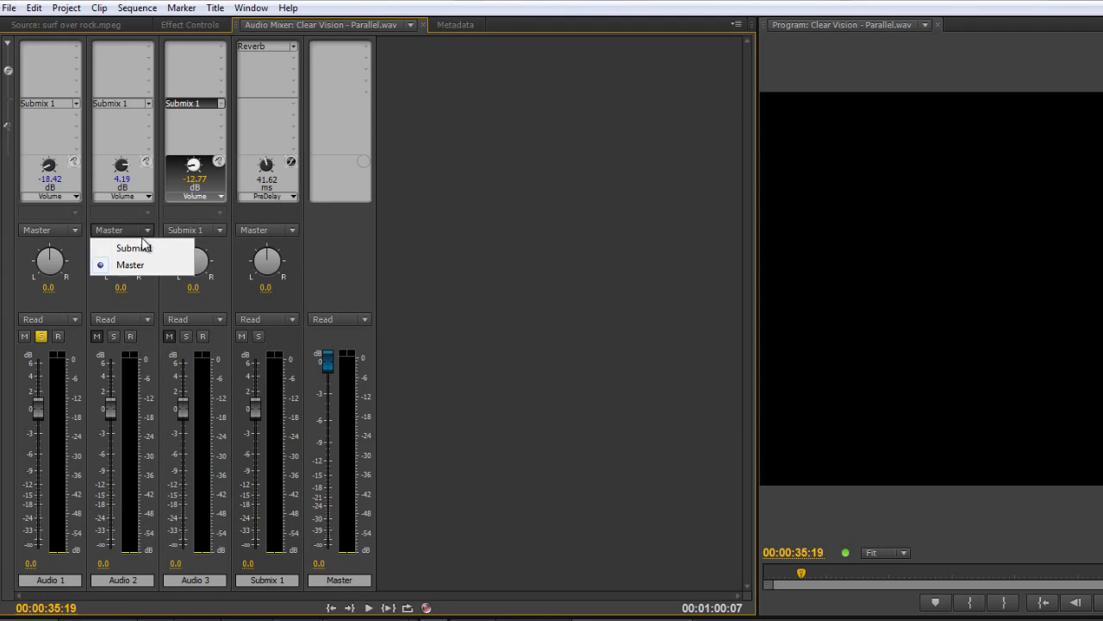
pyautogui.click(140, 247)
pyautogui.click(73, 230)
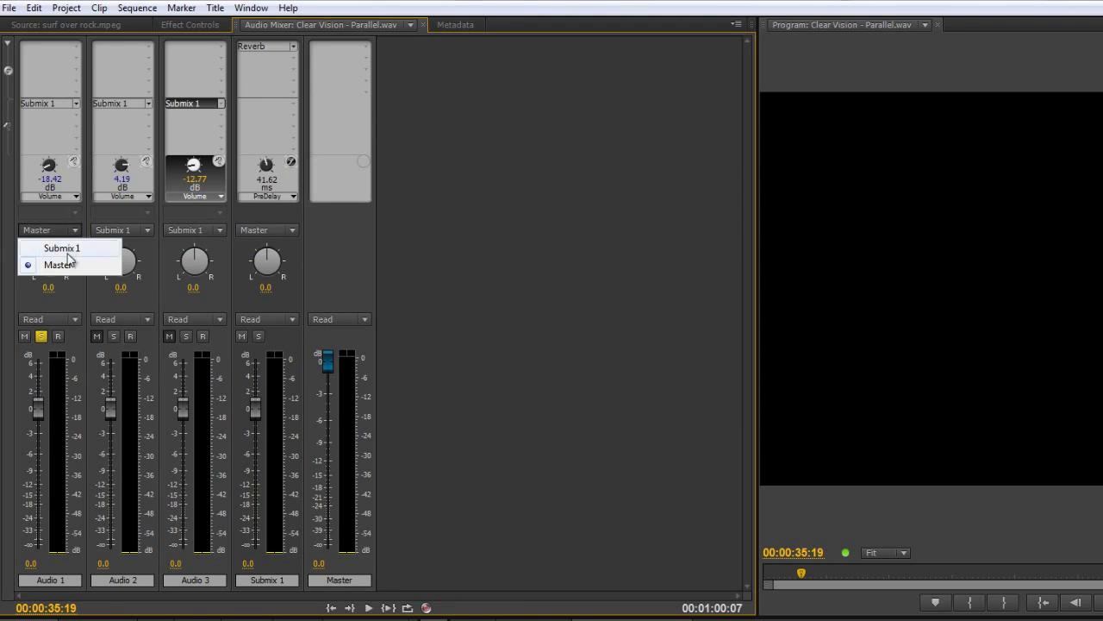
pyautogui.click(69, 248)
pyautogui.press('space')
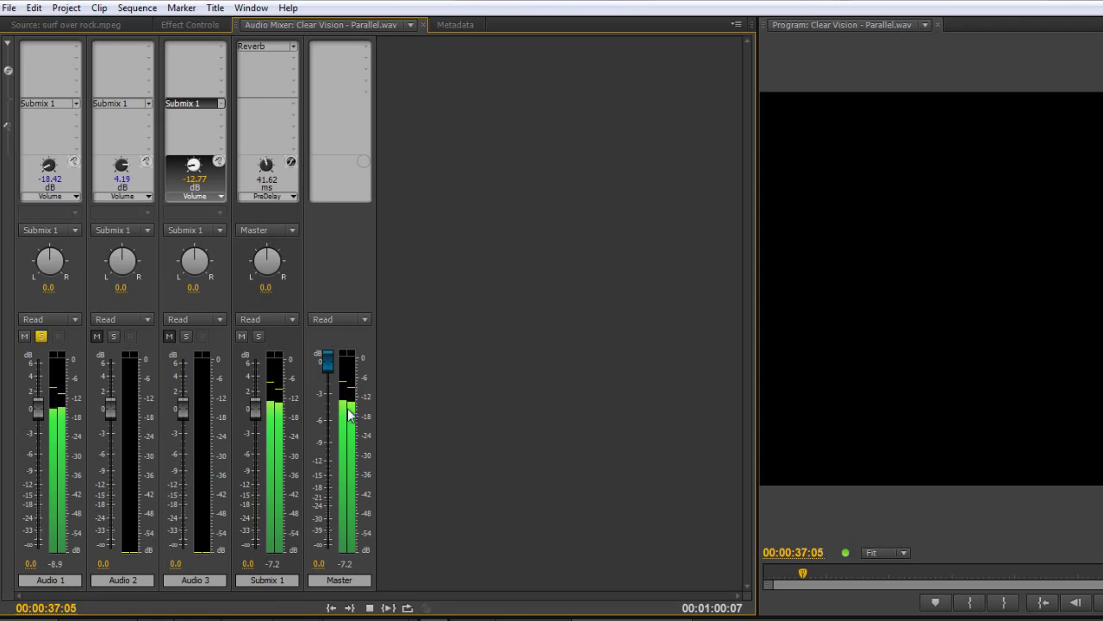
pyautogui.press('space')
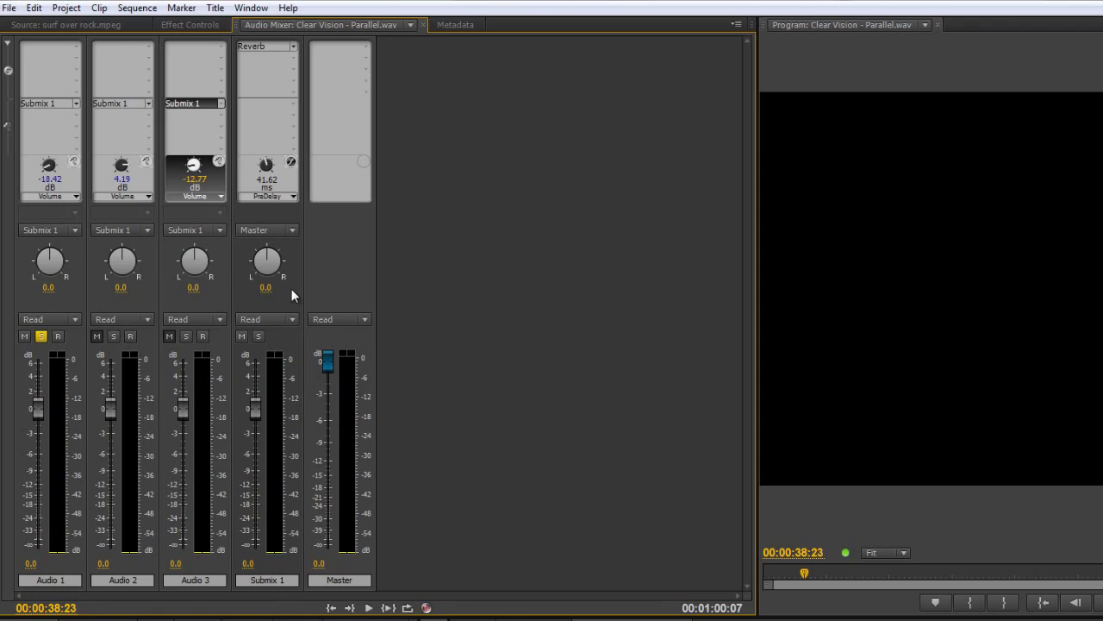
pyautogui.click(212, 232)
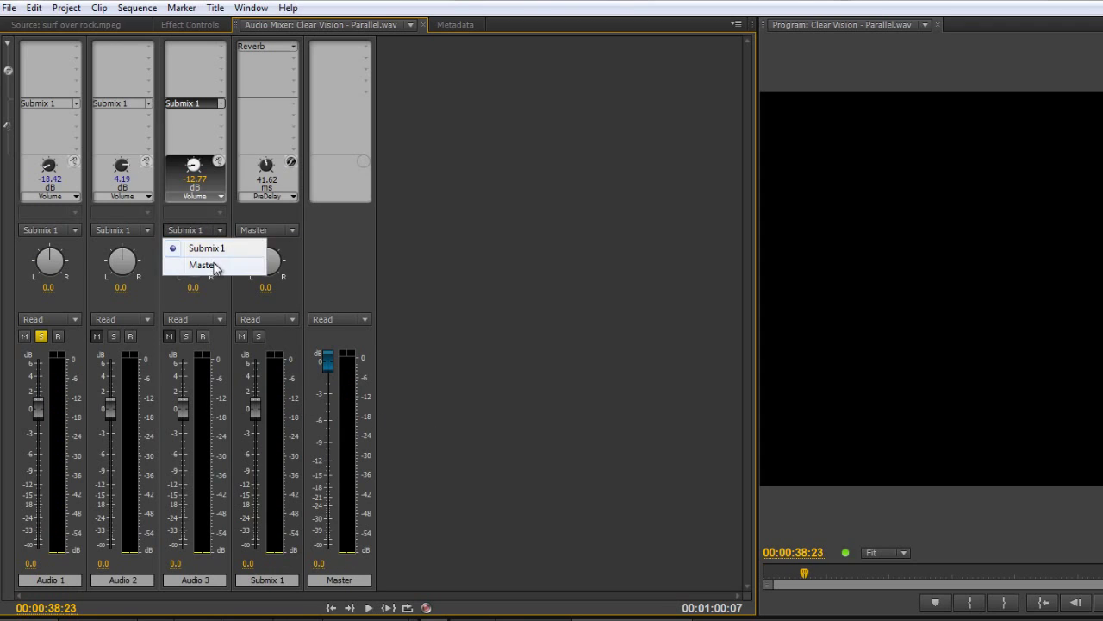
pyautogui.click(215, 265)
pyautogui.click(152, 231)
pyautogui.click(130, 264)
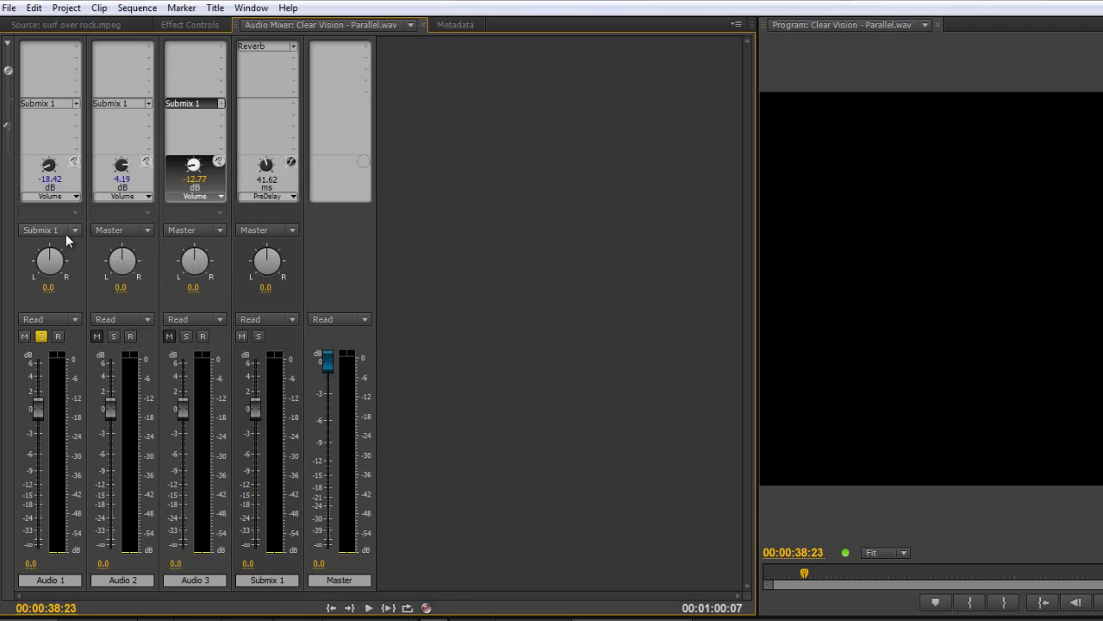
pyautogui.click(71, 234)
pyautogui.click(60, 264)
pyautogui.press('space')
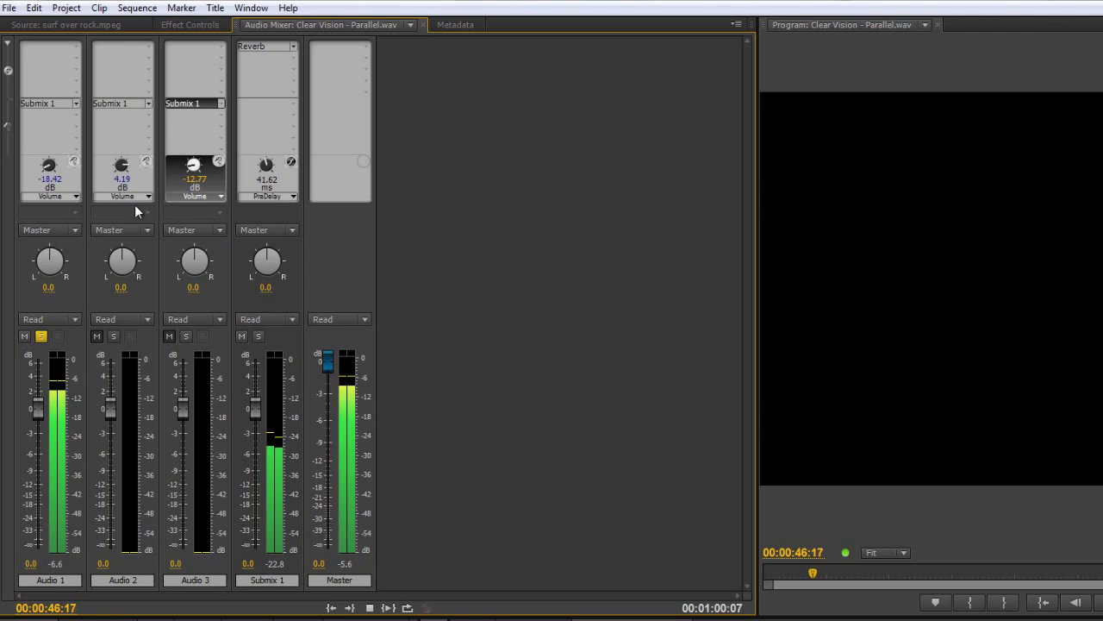
# Step: Restart playback and lower the Submix 1 fader to -6.2 dB while listening
pyautogui.press('space')
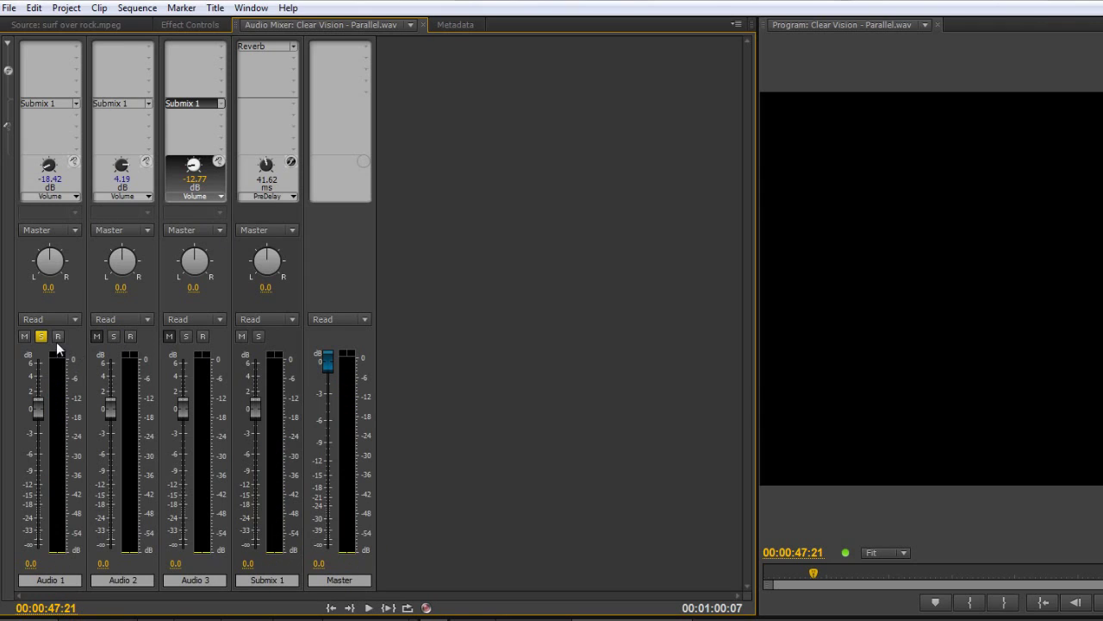
pyautogui.press('space')
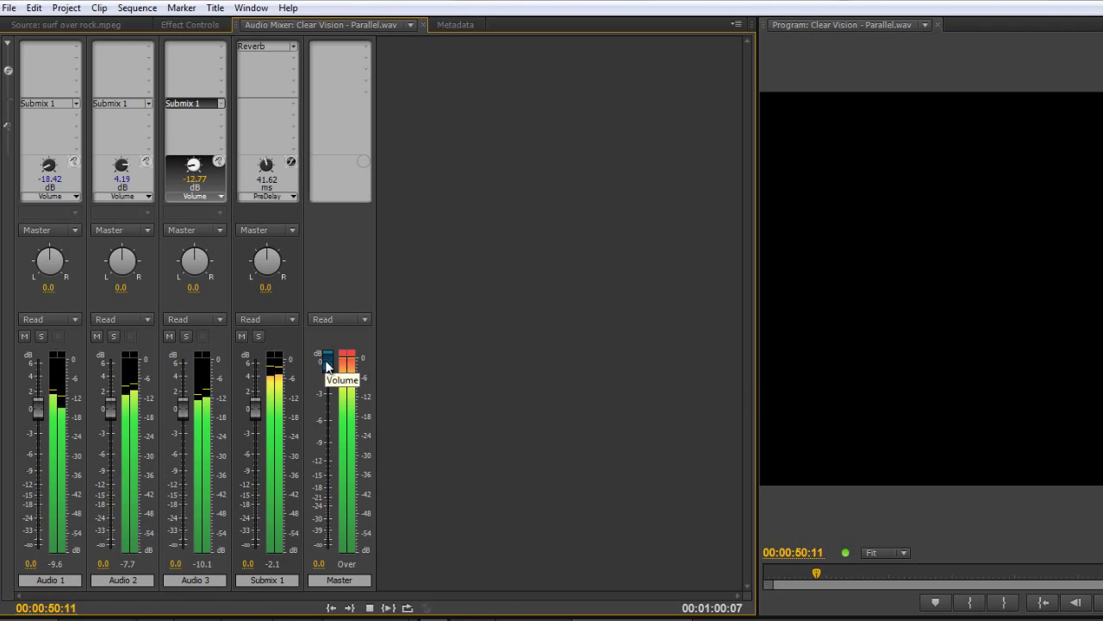
pyautogui.moveTo(256, 412); pyautogui.dragTo(257, 454)
# Step: Lower the Master fader to -6.1 dB, then replay the sequence from the beginning and stop
pyautogui.moveTo(327, 362); pyautogui.dragTo(325, 401)
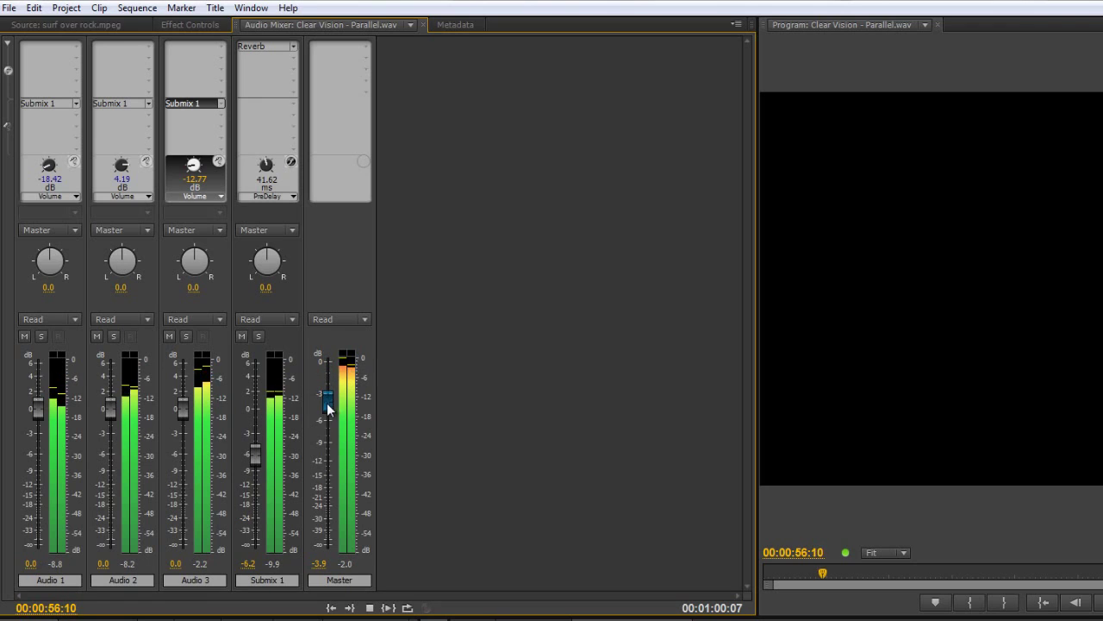
pyautogui.moveTo(329, 400); pyautogui.dragTo(330, 419)
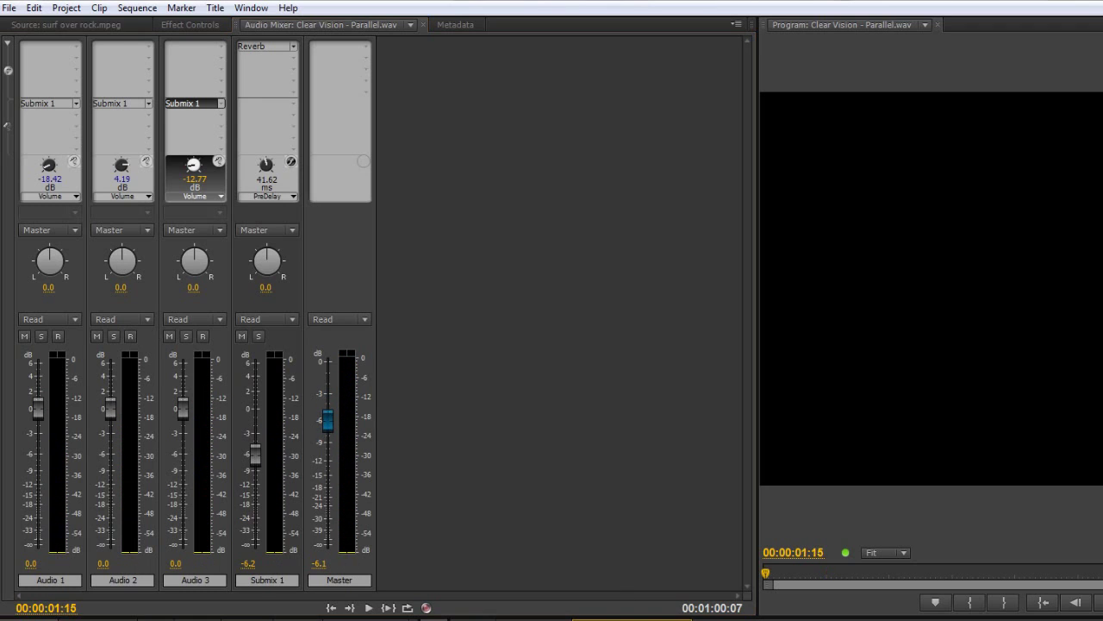
pyautogui.press('space')
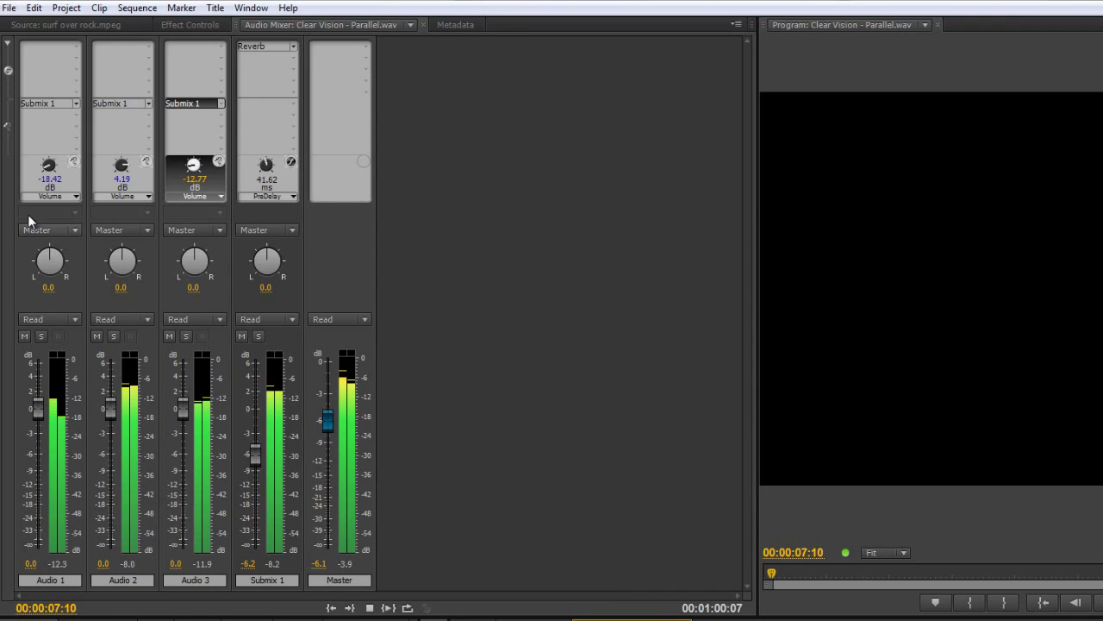
pyautogui.press('space')
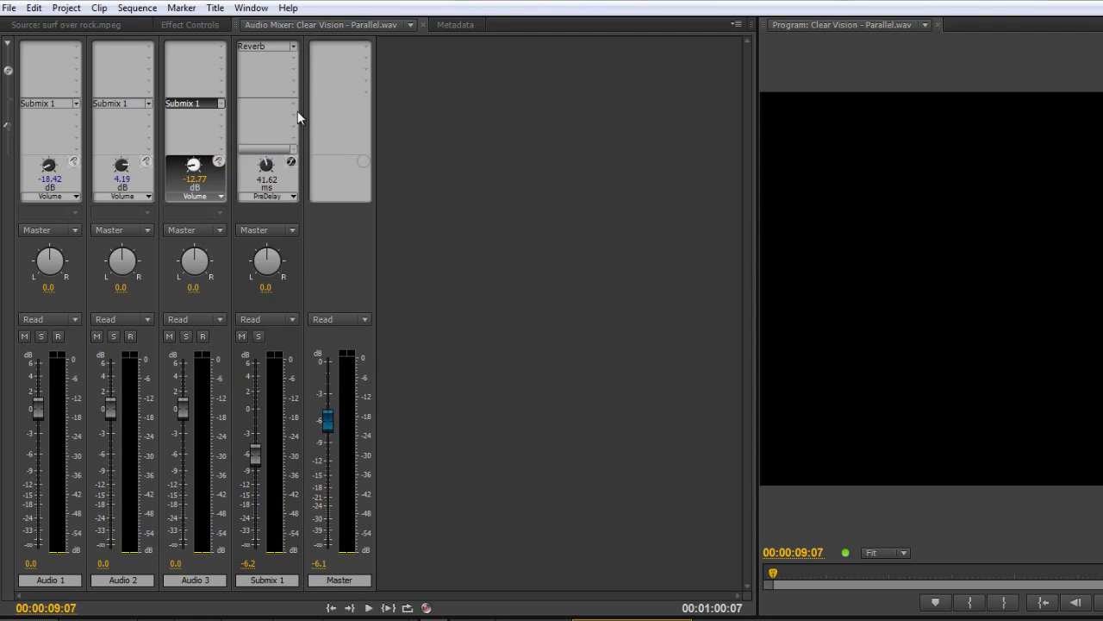
# Step: Add Reverb to Submix 1's second effect slot and bring up Audio 3's second send destinations
pyautogui.click(295, 64)
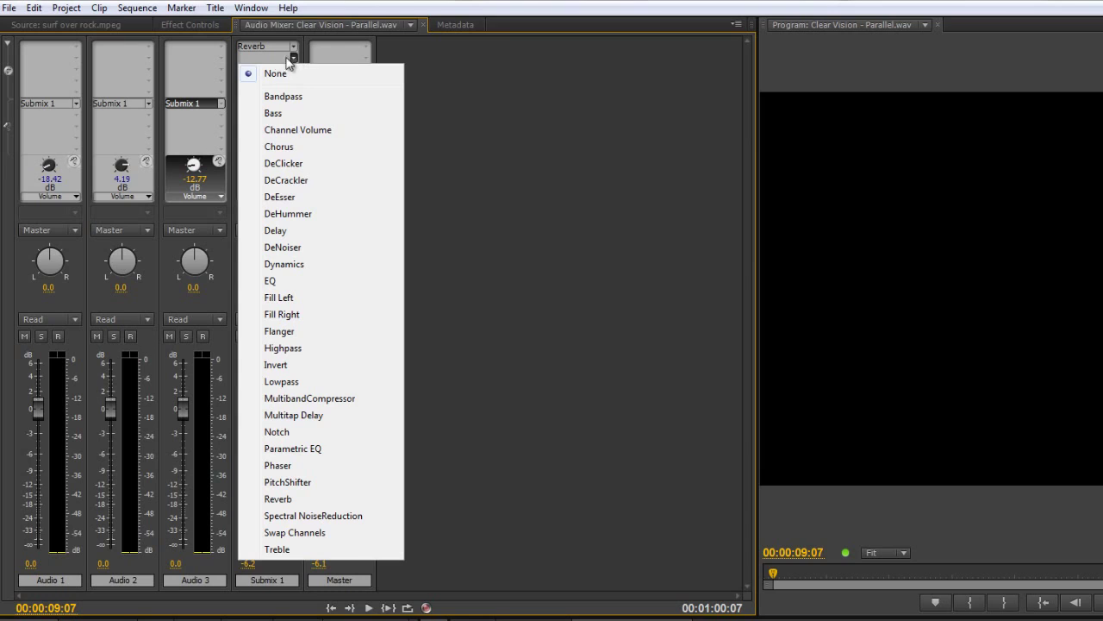
pyautogui.click(280, 499)
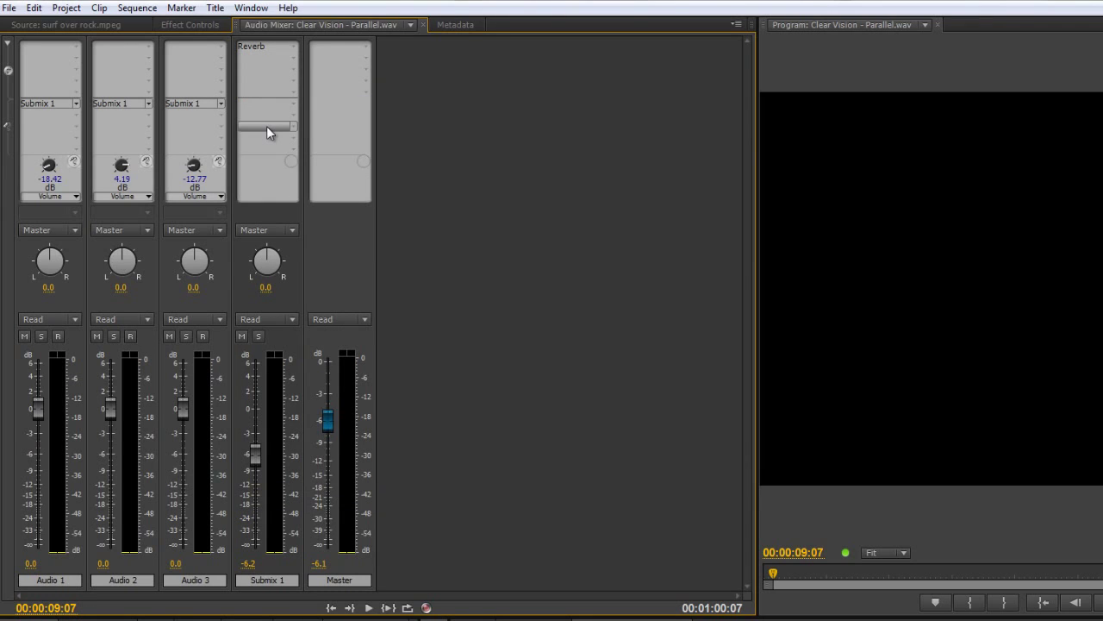
pyautogui.click(222, 117)
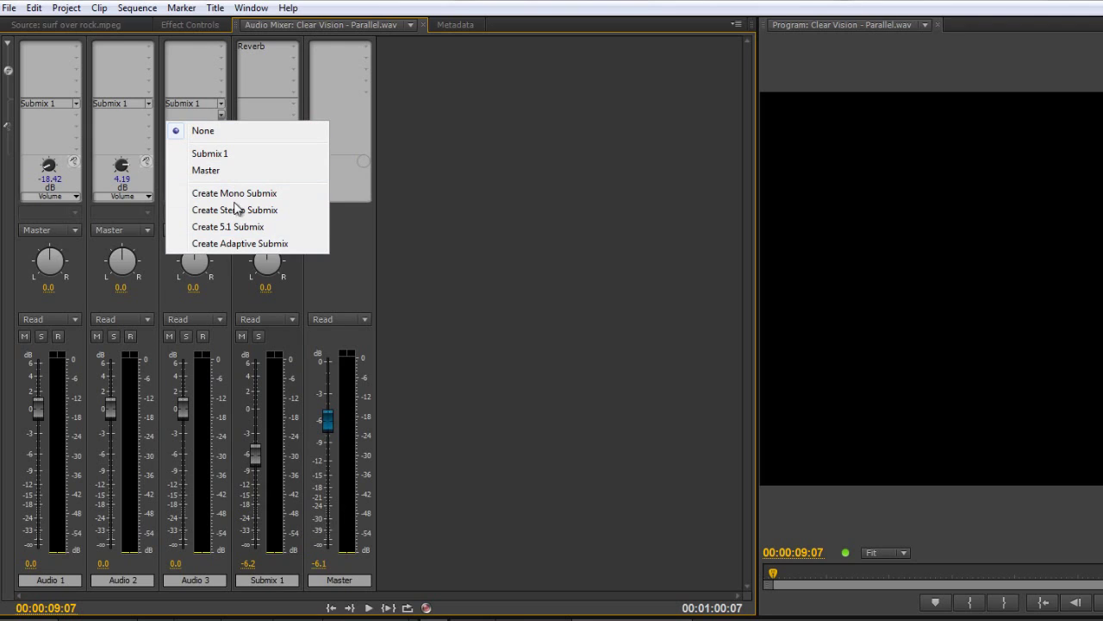